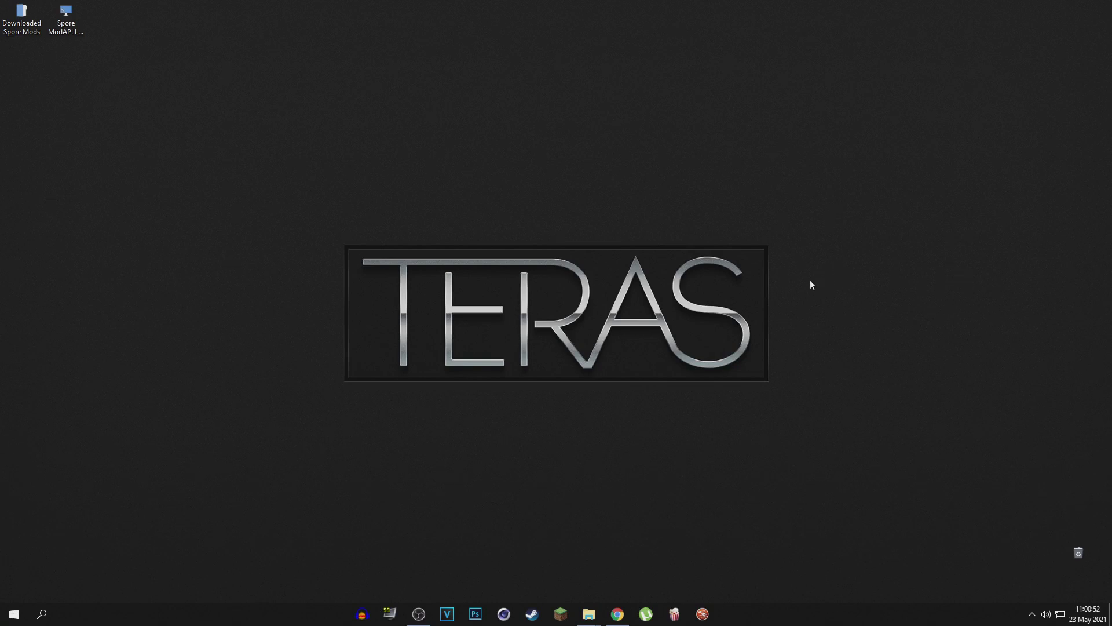
Enlarge the desktop icons and rearrange the Downloaded Spore Mods folder and the Spore ModAPI Launcher Kit setup file
scroll(795, 298, up, 6)
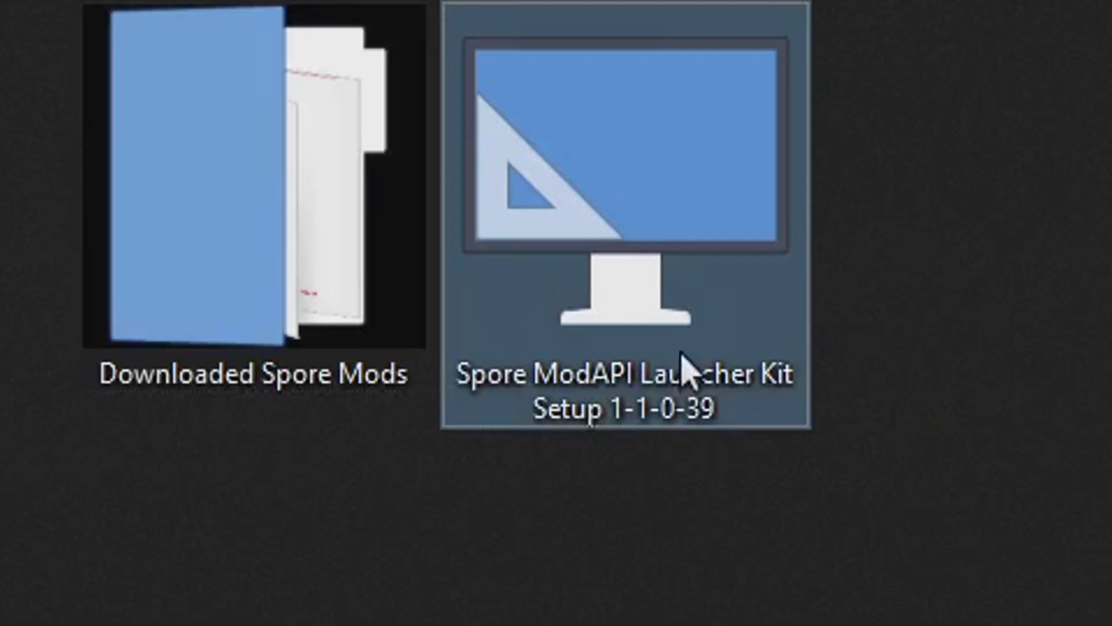
drag(429, 96, 498, 105)
click(1104, 390)
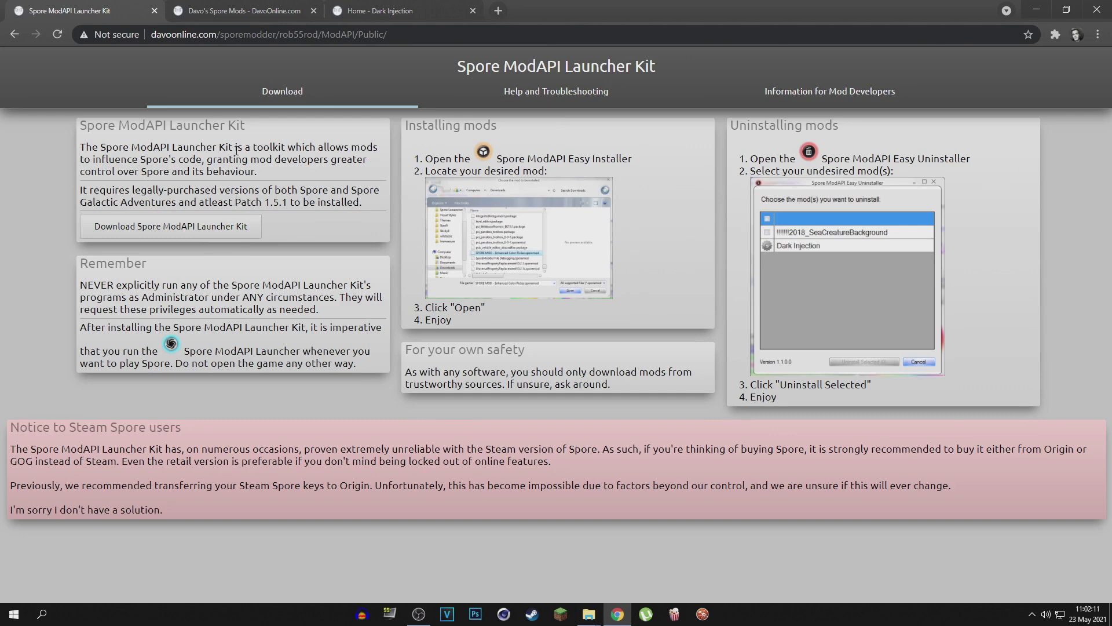
Browse the Davo's Spore Mods forum and look through the topics in its Part Mods section
click(245, 12)
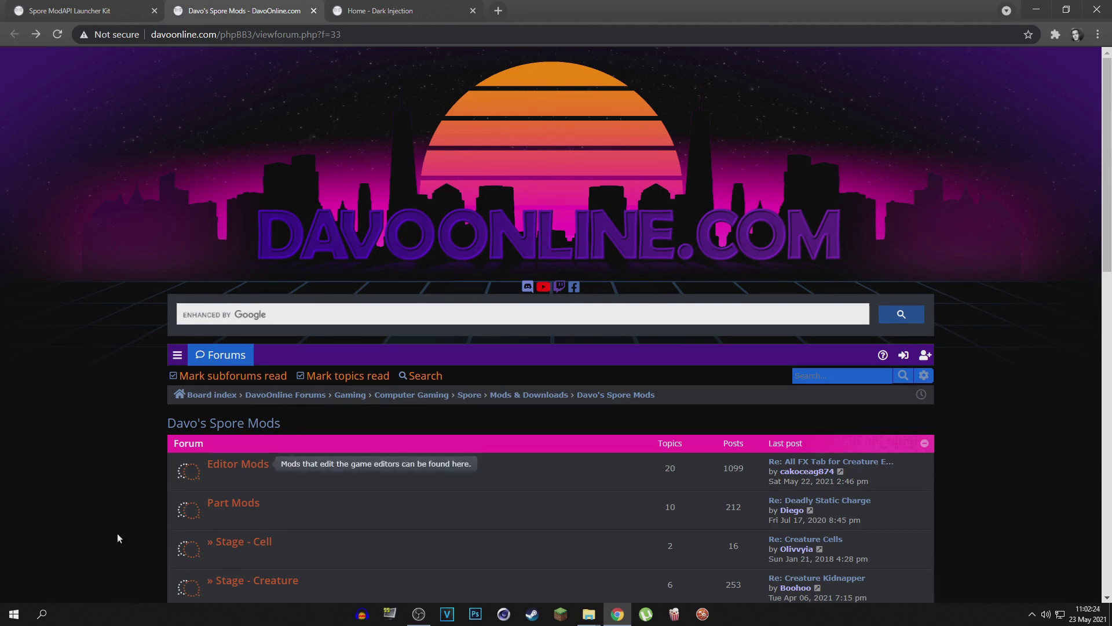
scroll(117, 533, down, 2)
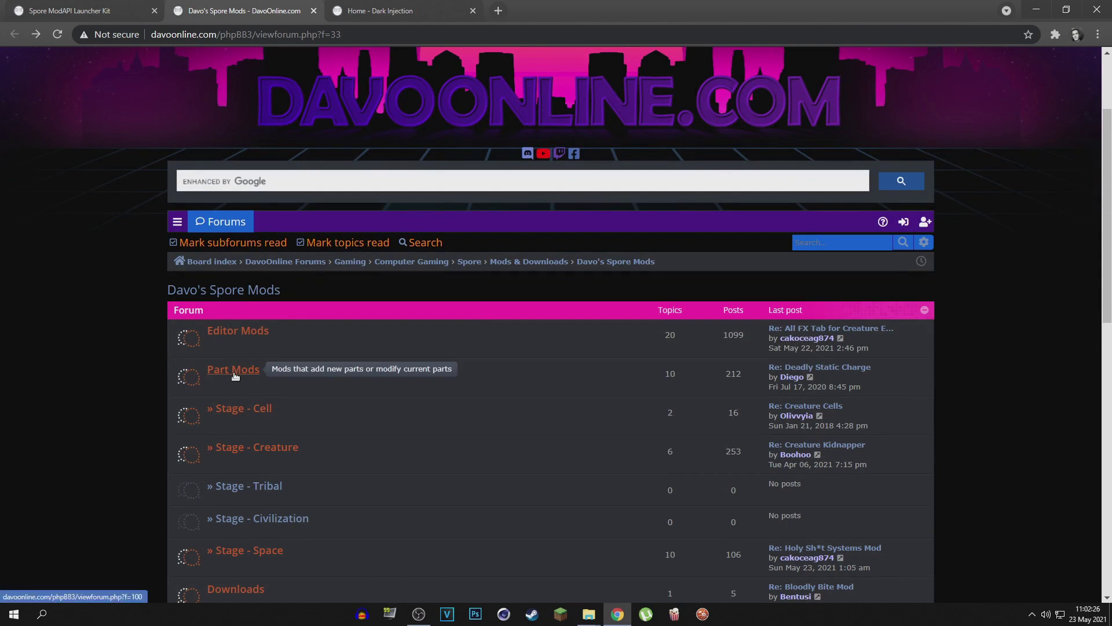
scroll(234, 387, down, 4)
scroll(248, 420, up, 3)
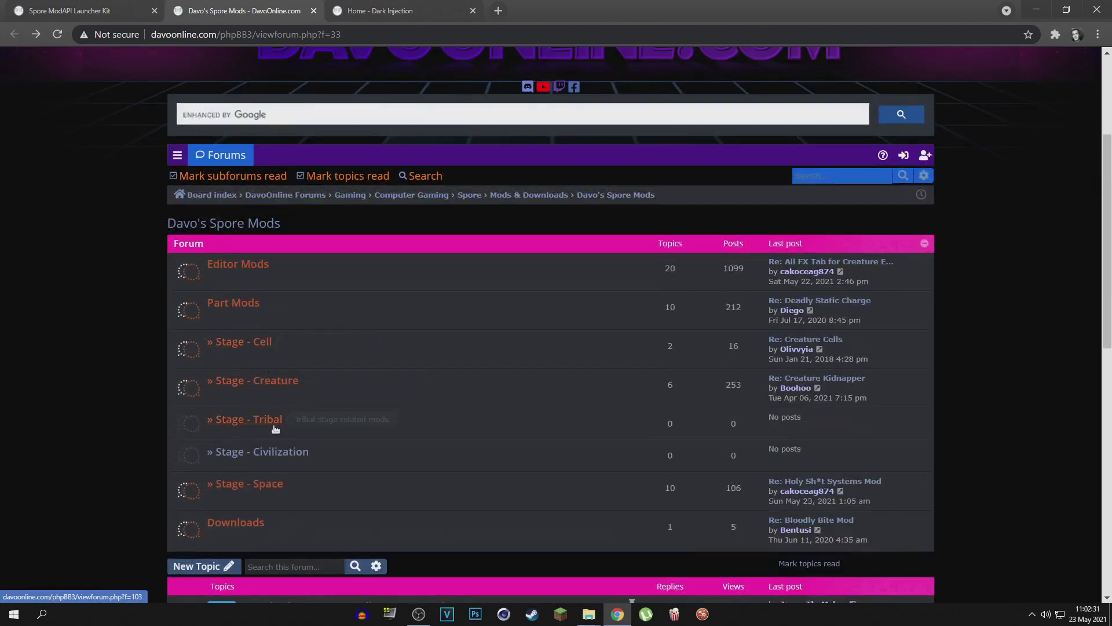
click(234, 303)
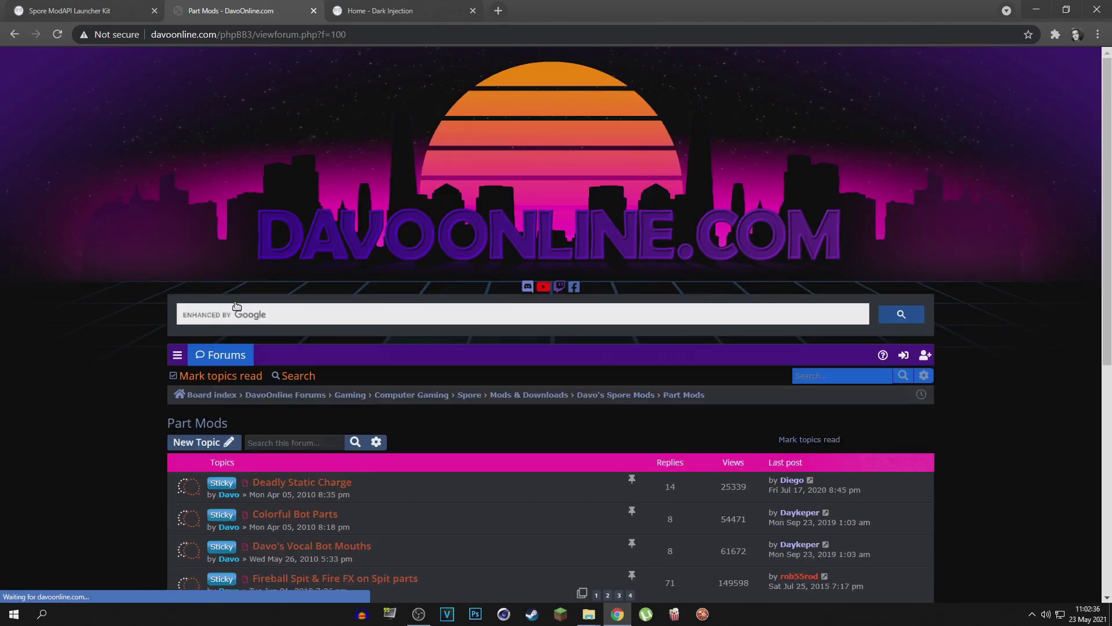
scroll(150, 408, down, 3)
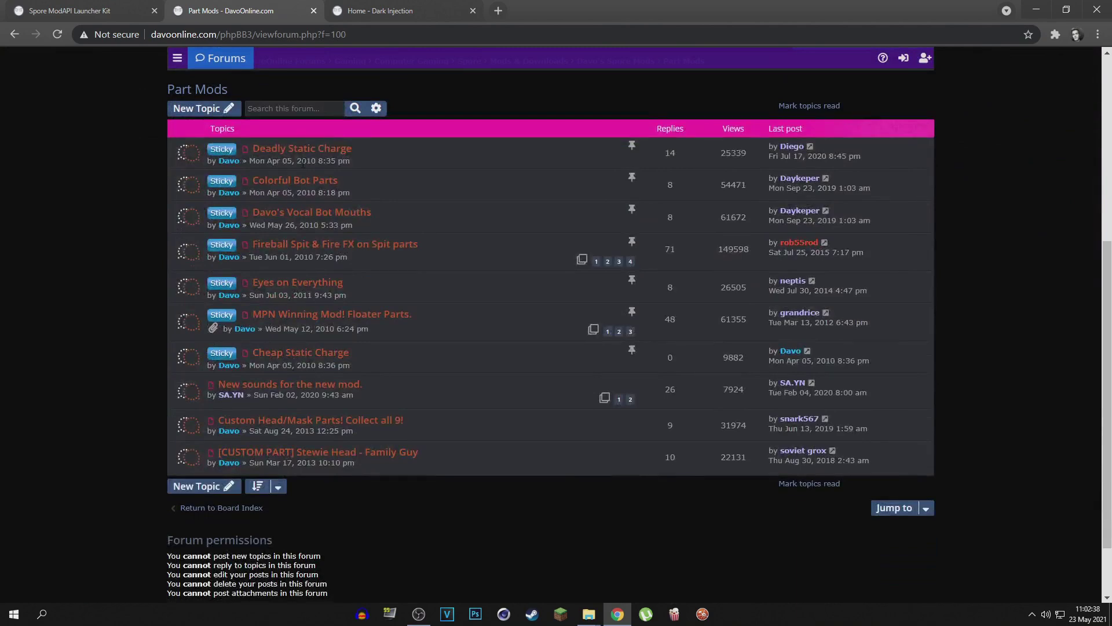
Go to the download options for Dark Injection and the ModAPI Launcher Kit on the Dark Injection site
click(377, 7)
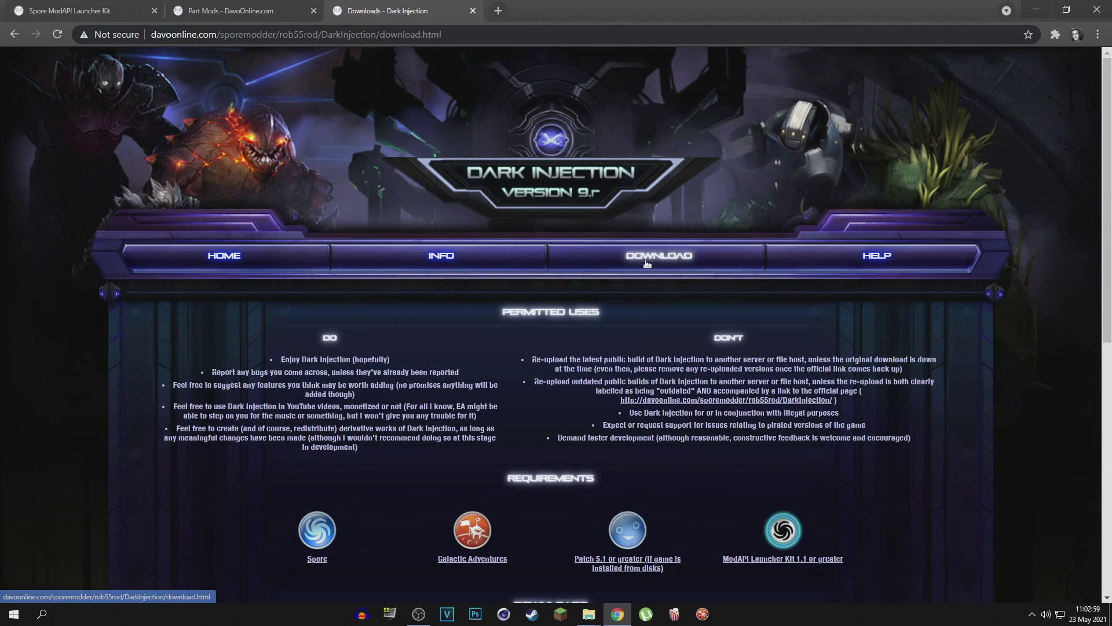
scroll(462, 396, down, 2)
scroll(462, 400, down, 3)
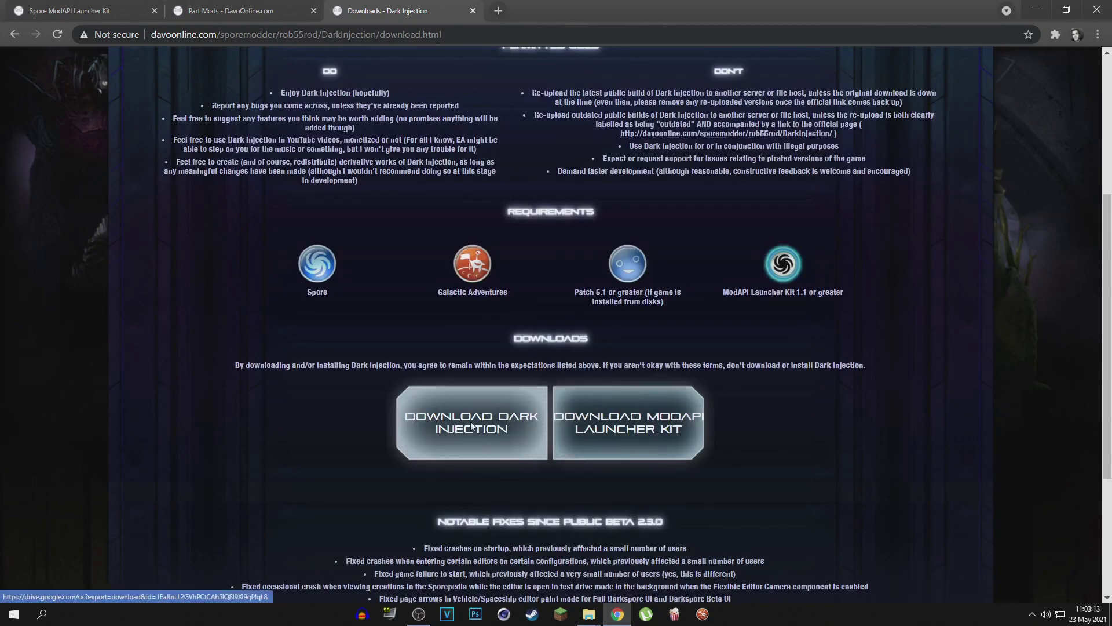
click(614, 430)
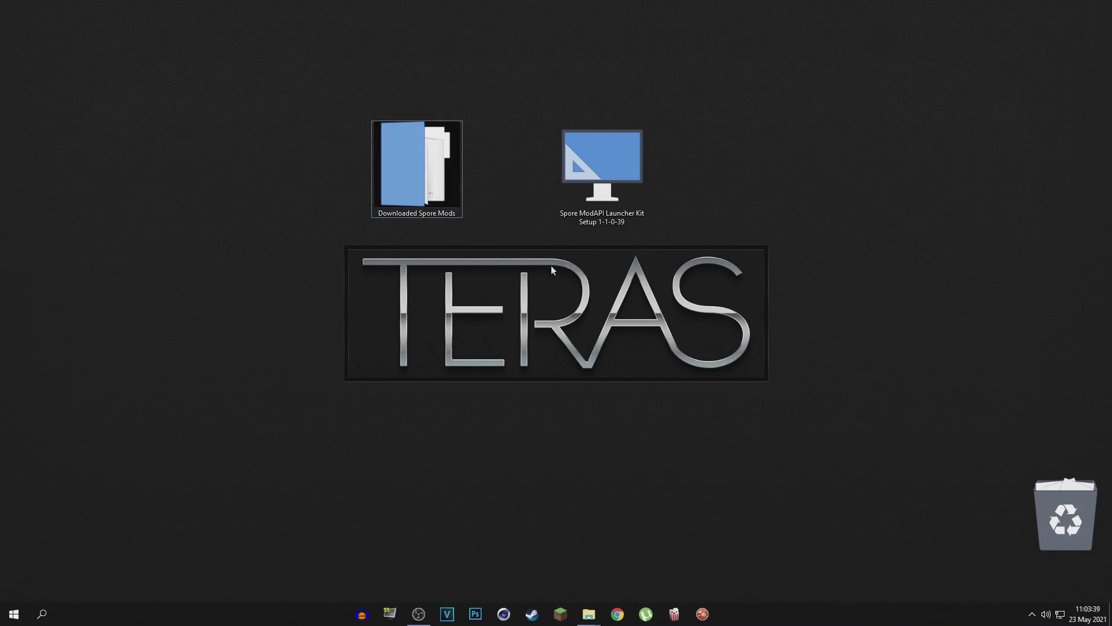
Run Spore ModAPI Launcher Kit Setup 1-1-0-39 as a first-time installation and exit the setup when it completes
double_click(616, 189)
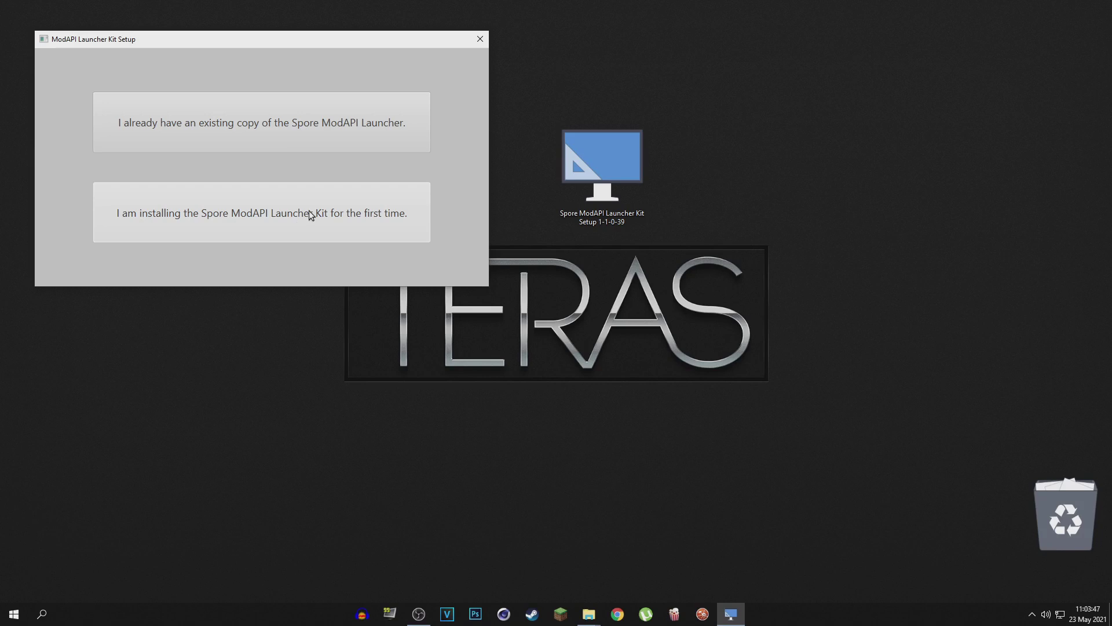
click(328, 220)
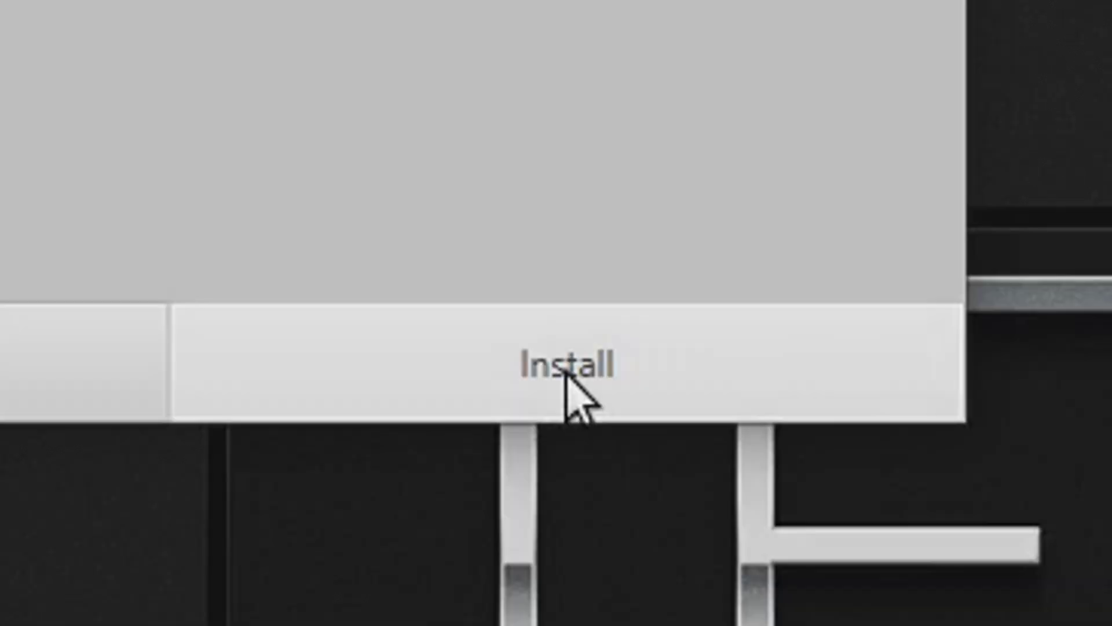
click(554, 372)
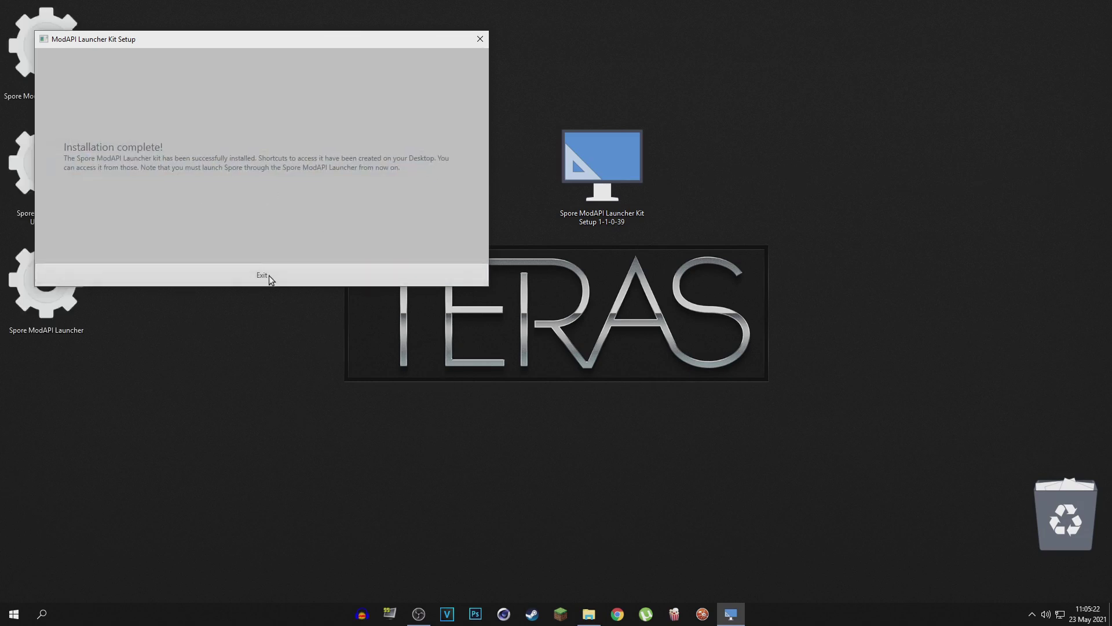
click(263, 276)
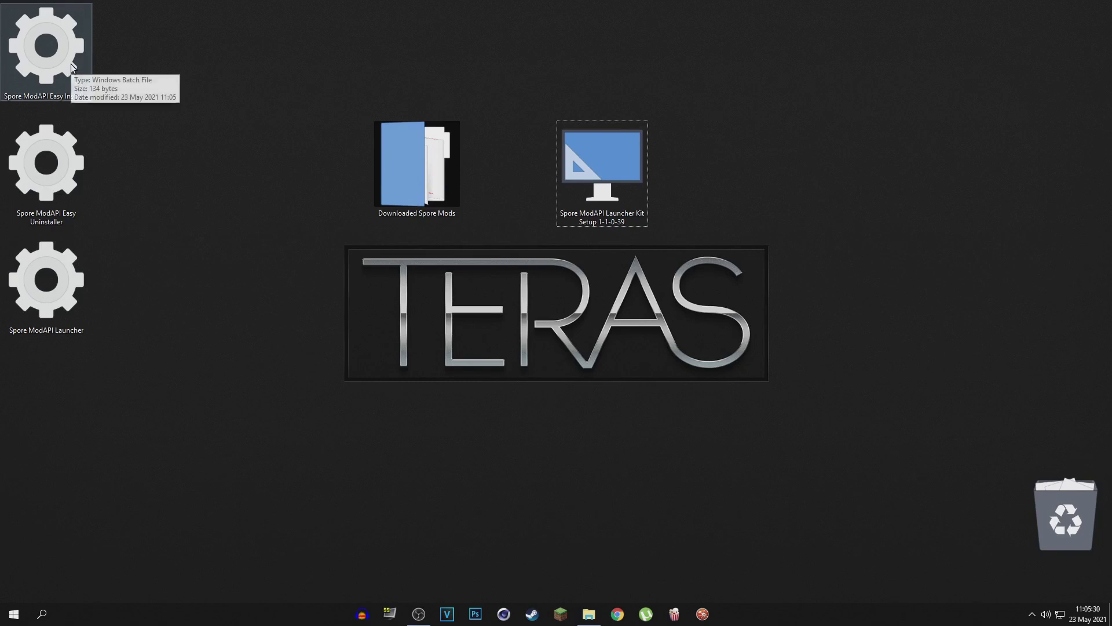
Use the Spore ModAPI Easy Installer to choose the 2017_HDCreationTextures package from the Downloaded Spore Mods folder on the desktop
double_click(46, 47)
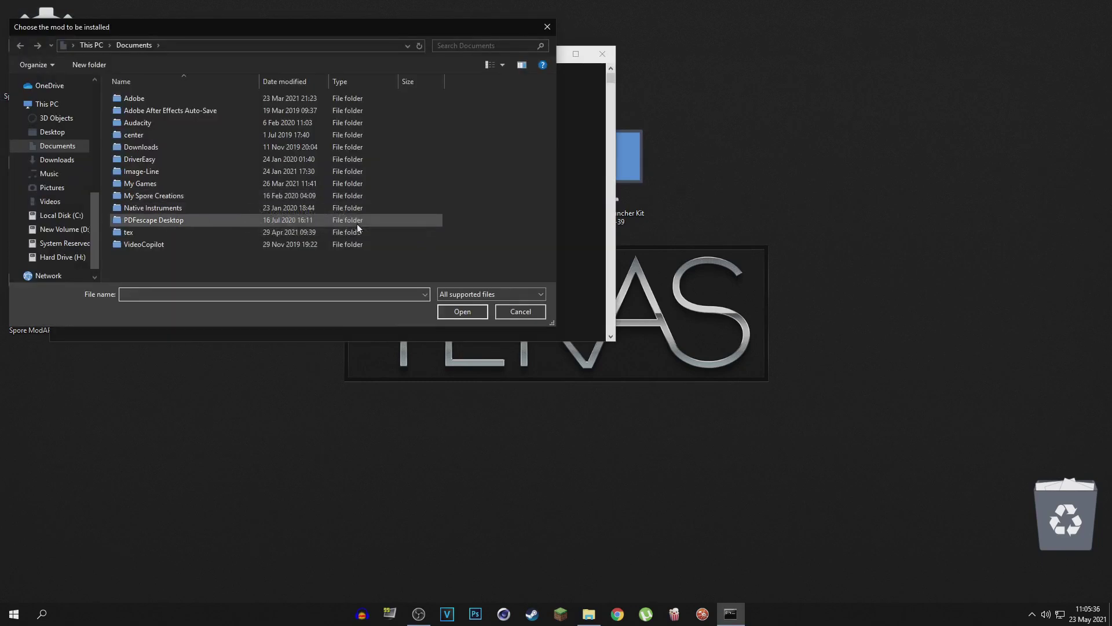
scroll(70, 178, up, 4)
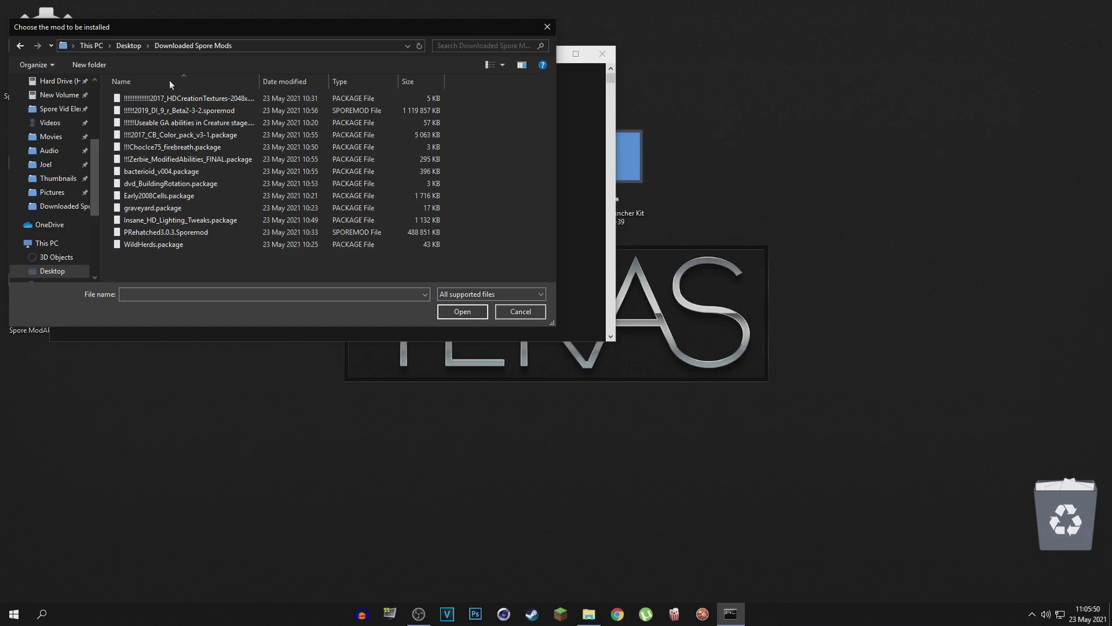
click(173, 98)
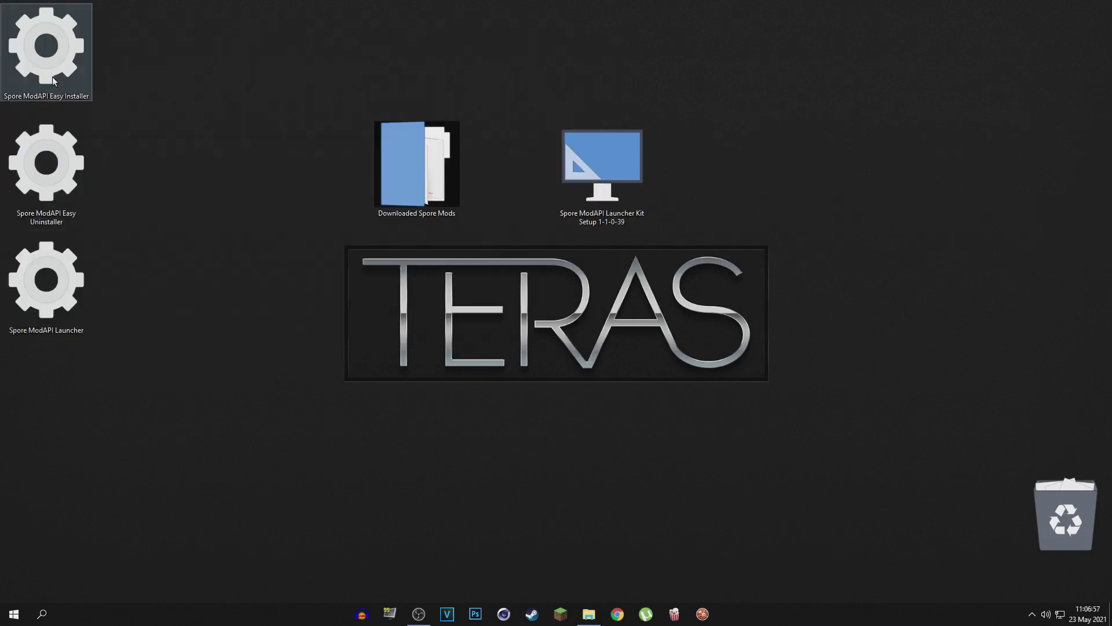
Install the !!!!2017_CB_Color_pack_v3-1.package mod with the Spore ModAPI Easy Installer
double_click(53, 81)
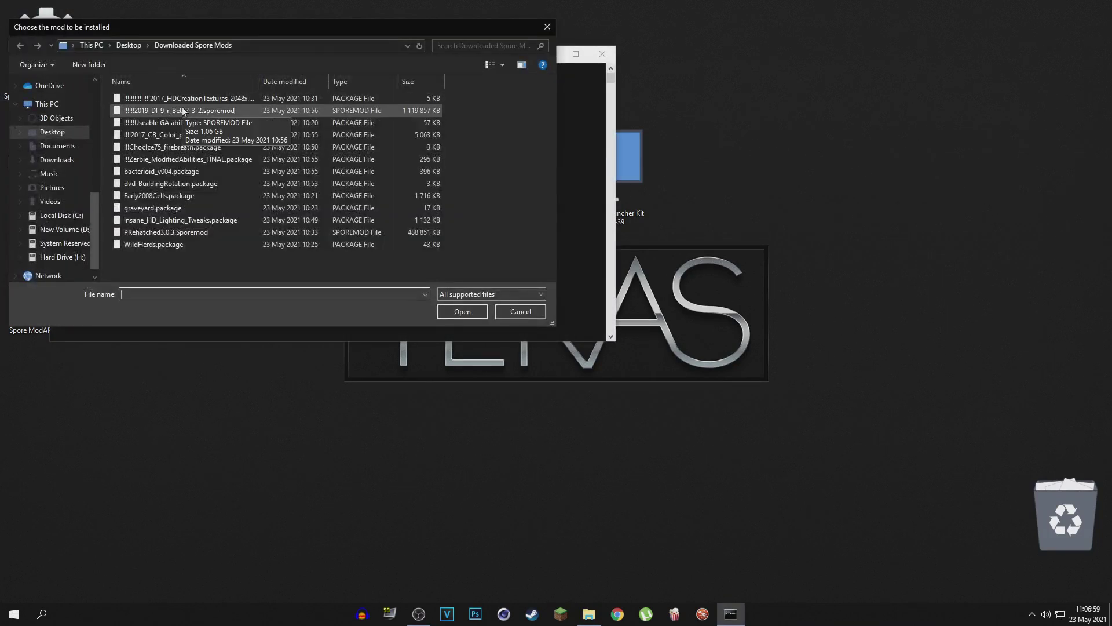
click(192, 135)
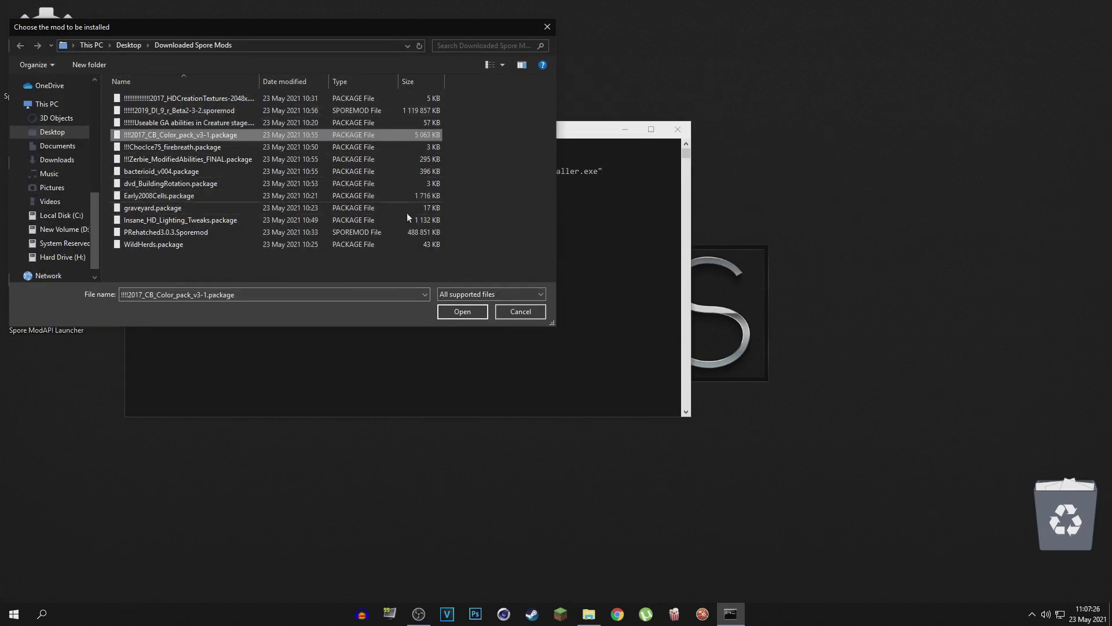
click(453, 314)
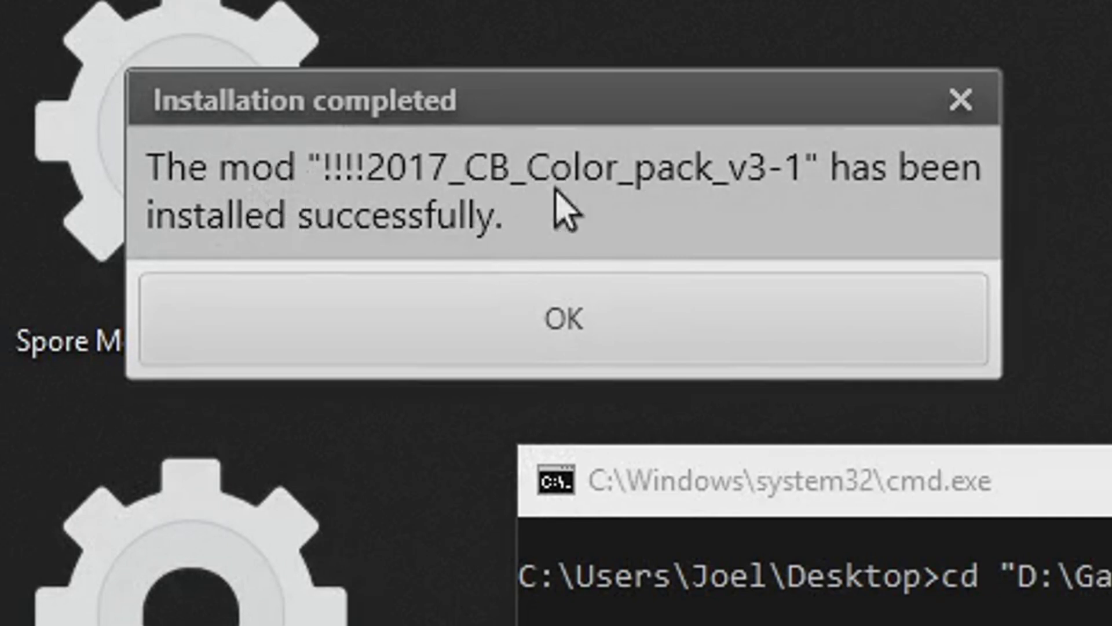
click(530, 325)
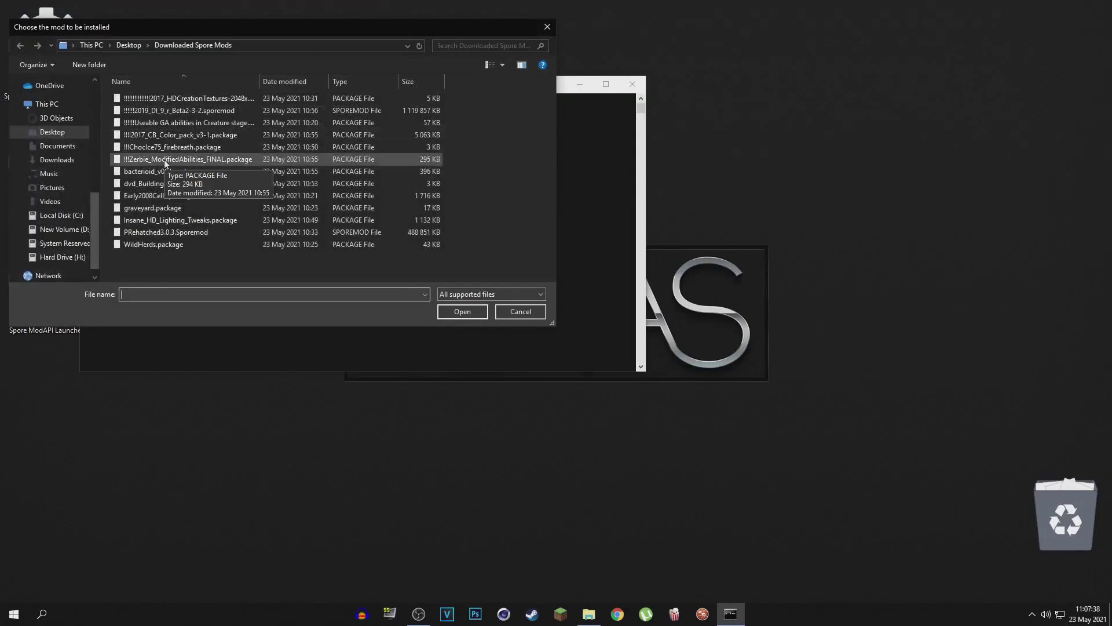
Install the !!!ChocIce75_firebreath.package mod from the Downloaded Spore Mods folder
click(164, 159)
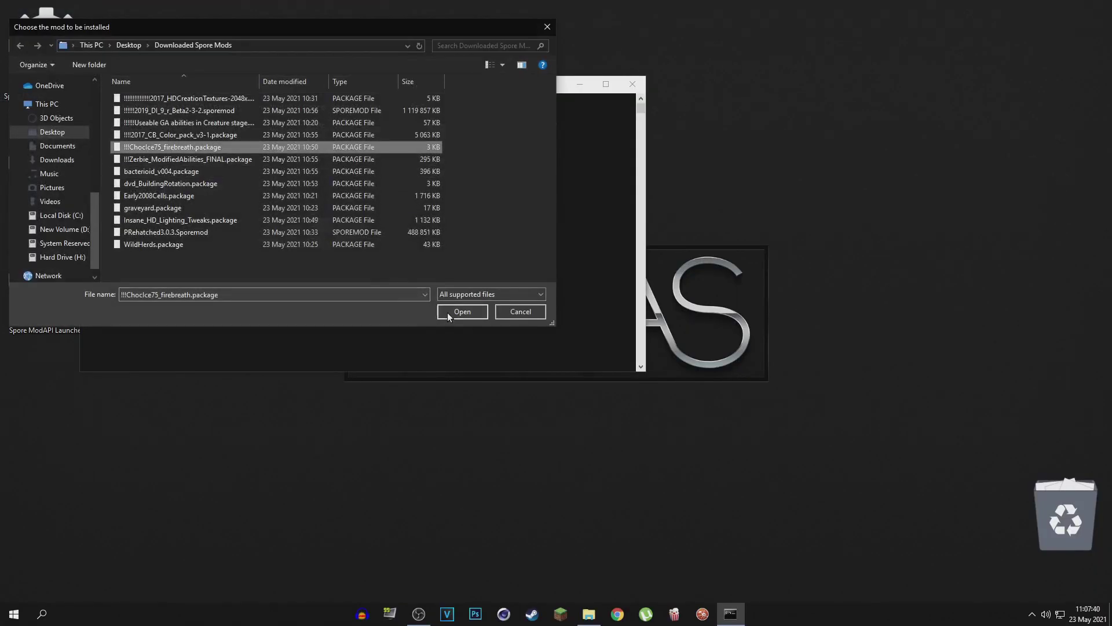
click(462, 312)
click(218, 164)
Install the !!!Zerbie_ModifiedAbilities_FINAL.package mod with the Spore ModAPI Easy Installer
double_click(98, 93)
click(184, 146)
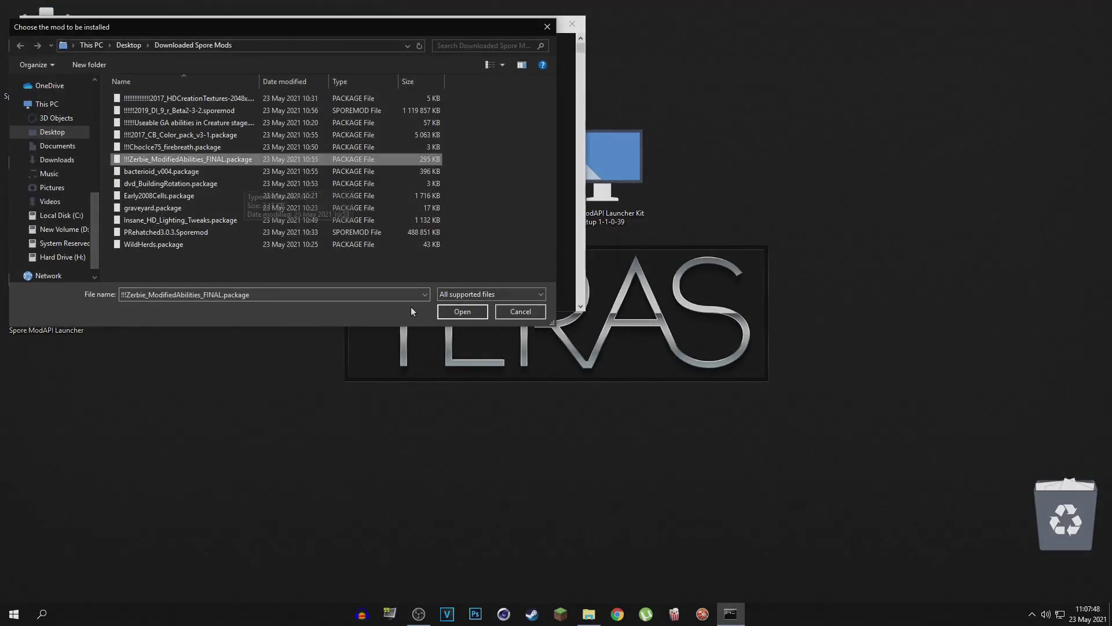
click(463, 312)
click(160, 105)
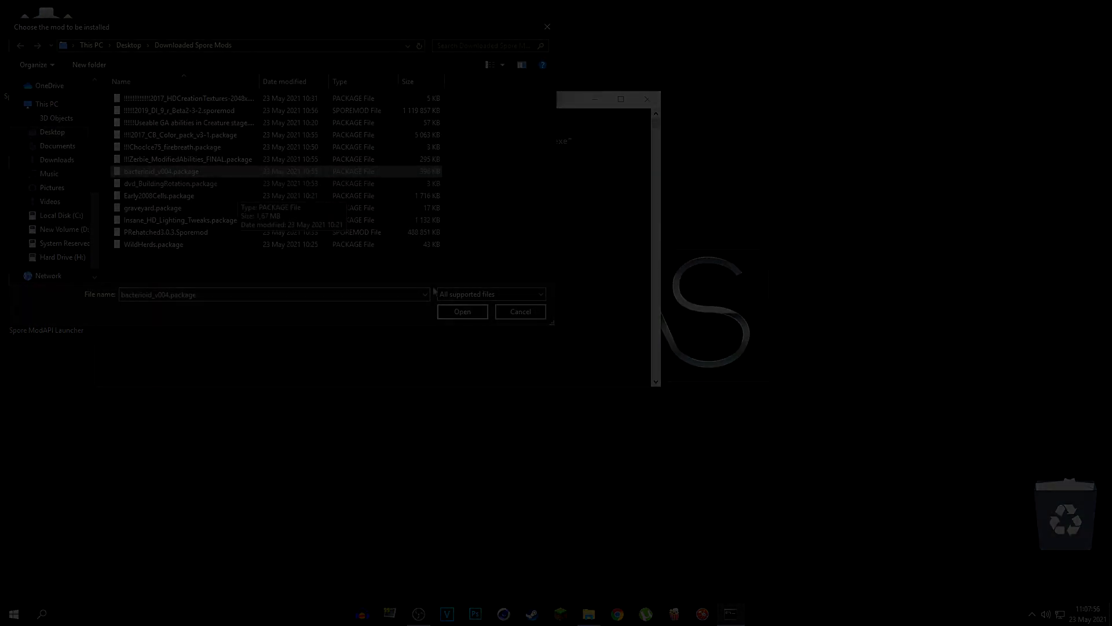
Load the Dark Injection mod 2019_DI_9_r_Beta2-3-2.sporemod in the Spore ModAPI Easy Installer
double_click(45, 40)
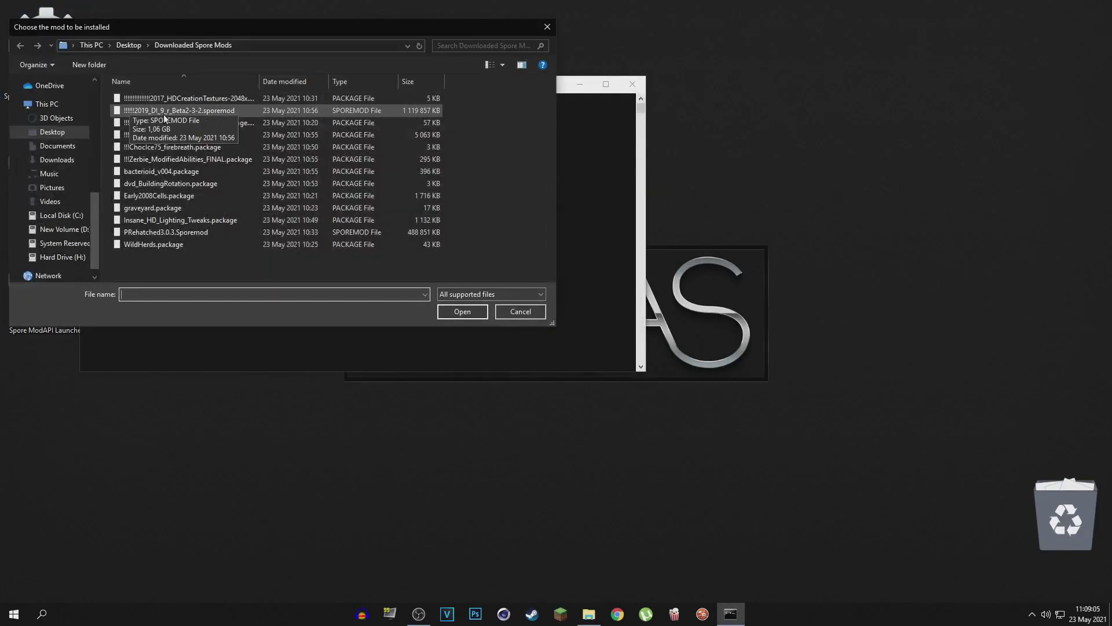
click(164, 112)
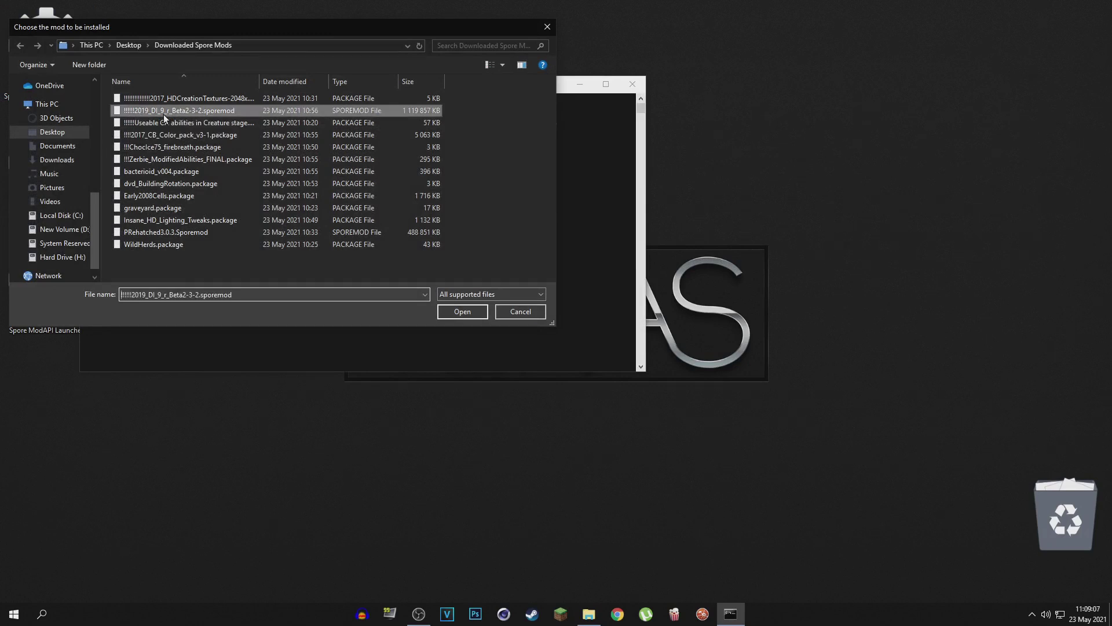
click(462, 311)
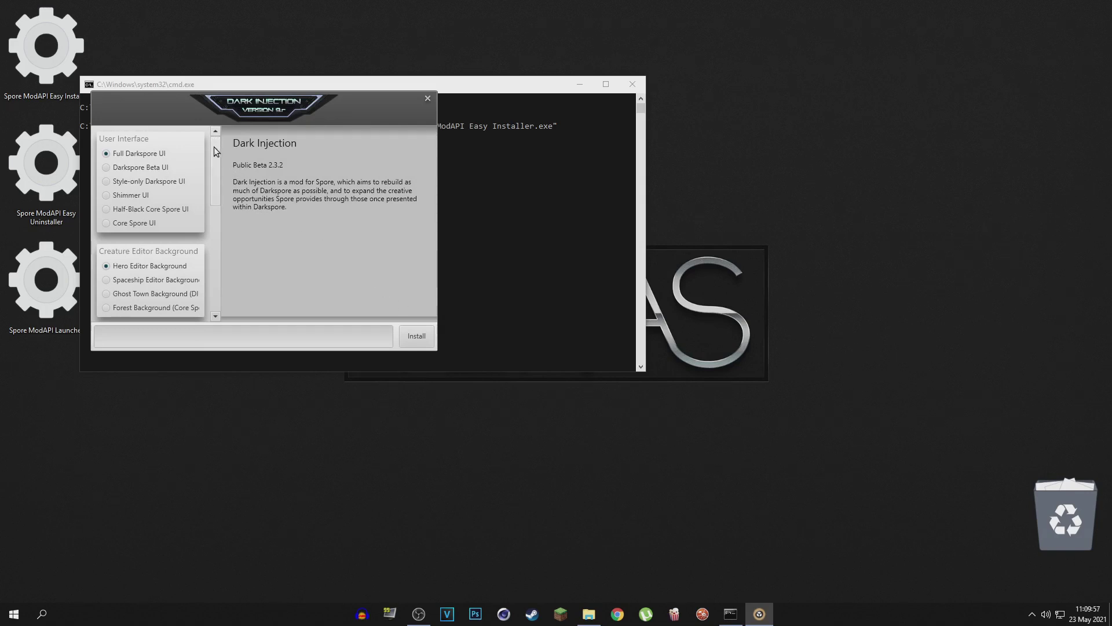
Review the Dark Injection installer's user interface choices, creature editor backgrounds and optional components
mouse_move(215, 151)
mouse_down()
mouse_move(214, 242)
mouse_move(216, 145)
mouse_up()
mouse_move(153, 178)
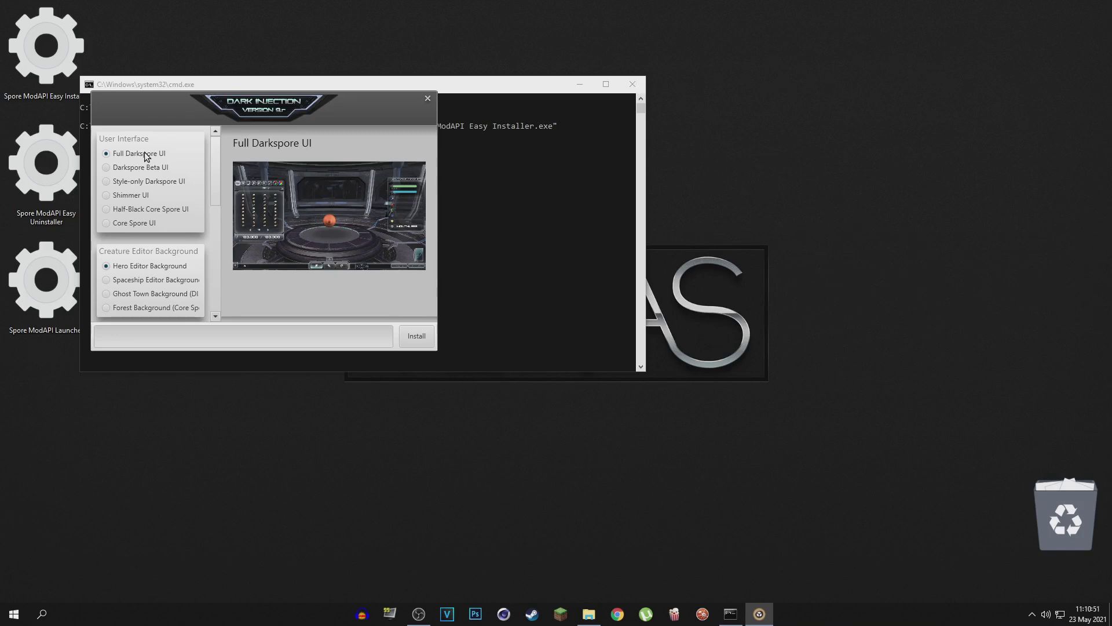
scroll(151, 203, down, 3)
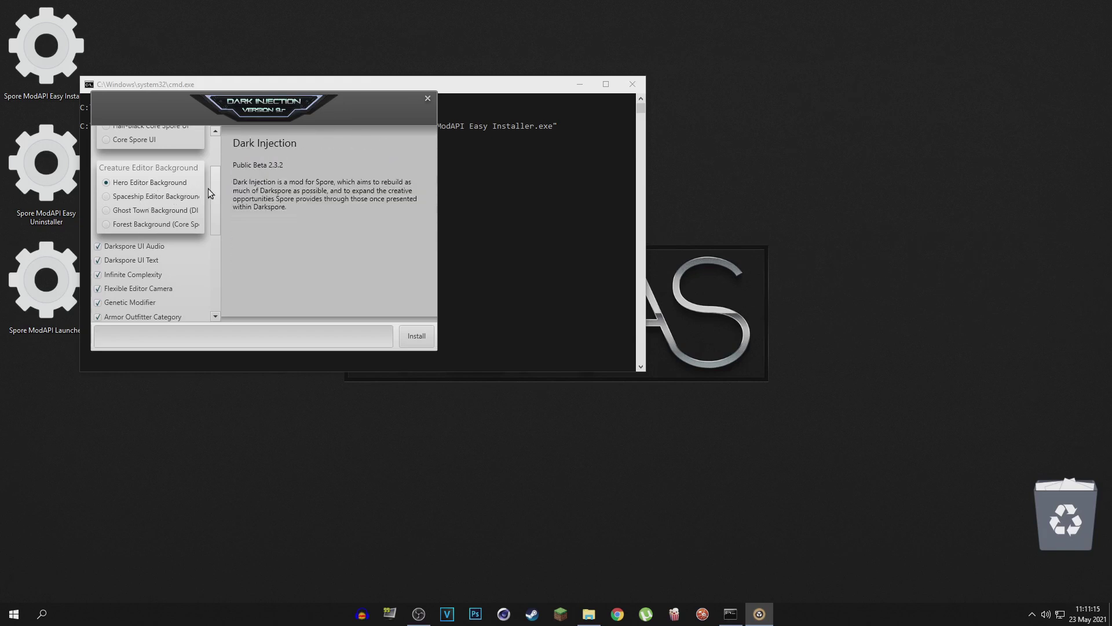
drag(220, 183, 136, 292)
drag(213, 277, 215, 221)
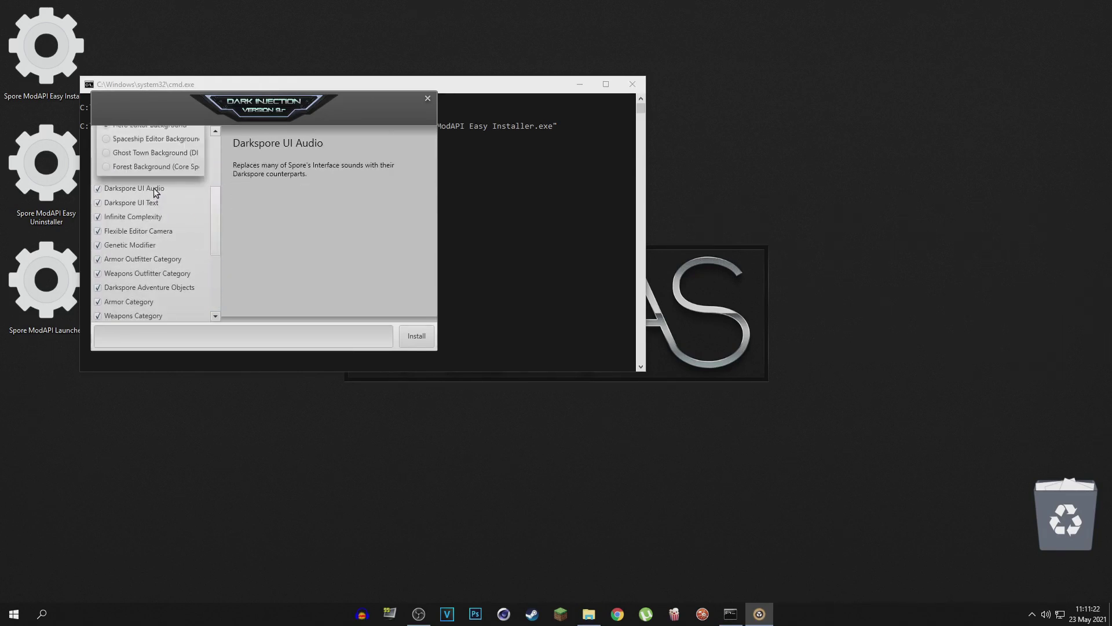
drag(216, 223, 210, 304)
mouse_move(138, 316)
scroll(217, 288, up, 10)
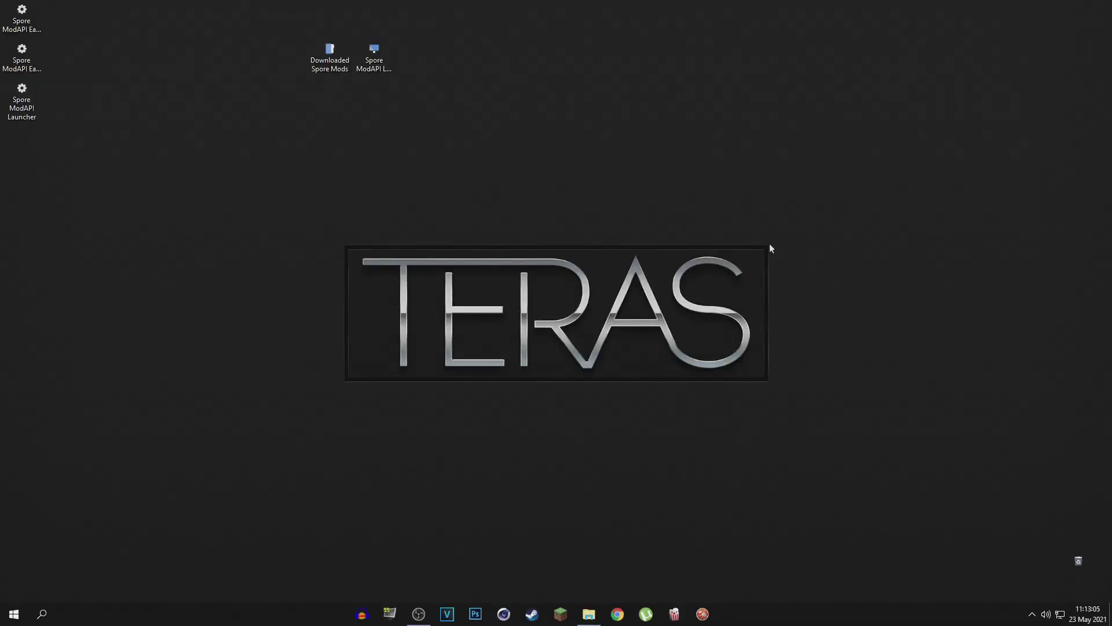
Launch Spore through the Spore ModAPI Launcher and agree to proceed with running it as administrator
double_click(27, 125)
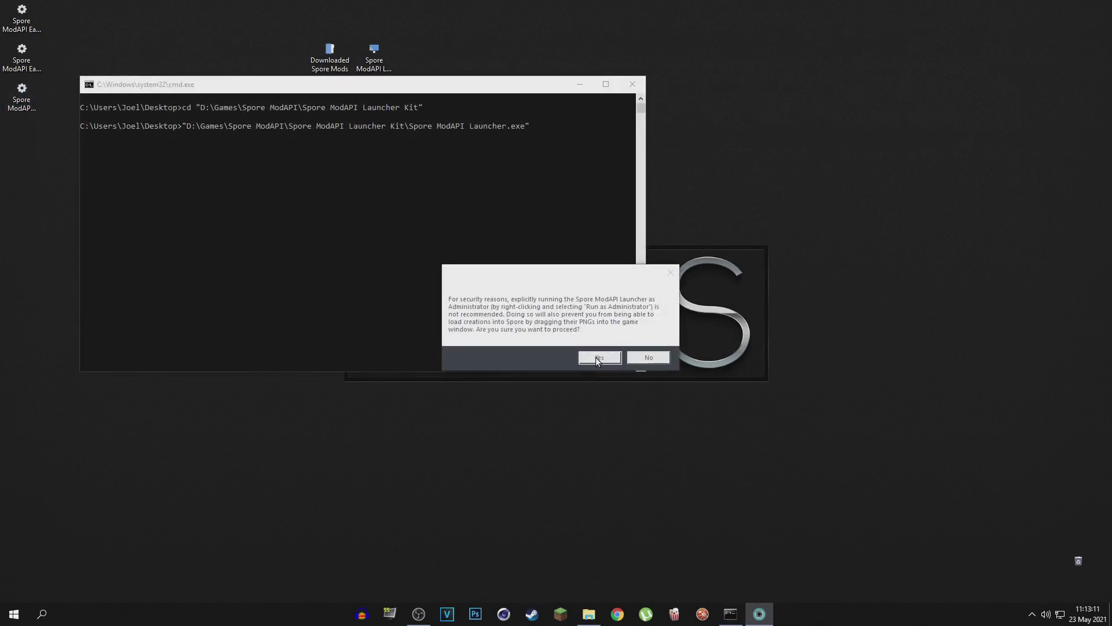
click(599, 358)
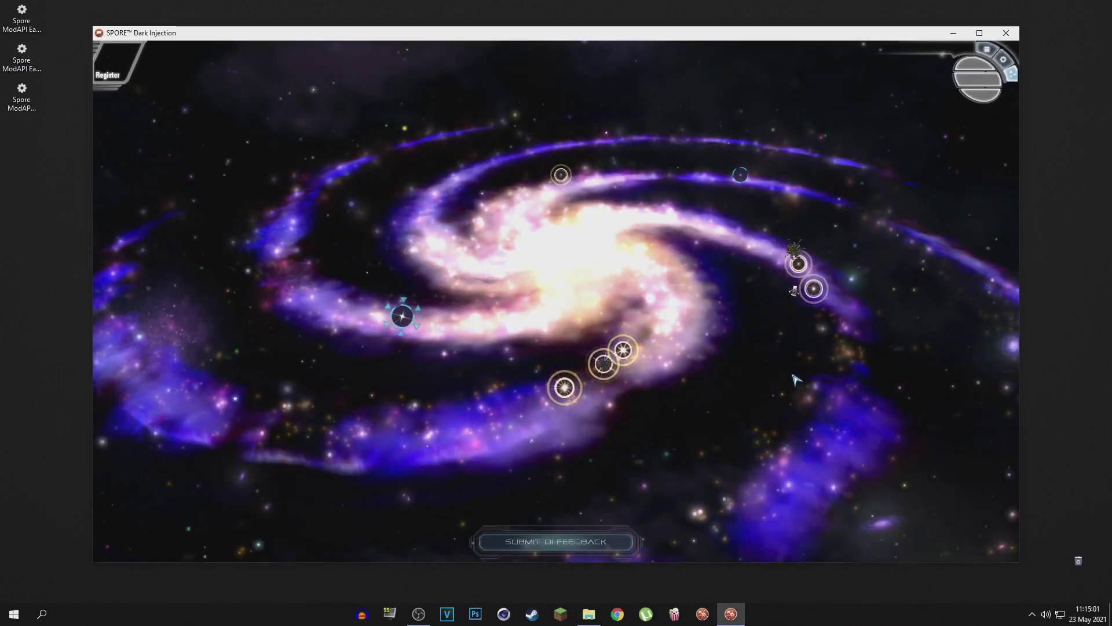
Rotate the galaxy on Spore's main screen and enter the creation area to view the available editors
drag(830, 395, 475, 299)
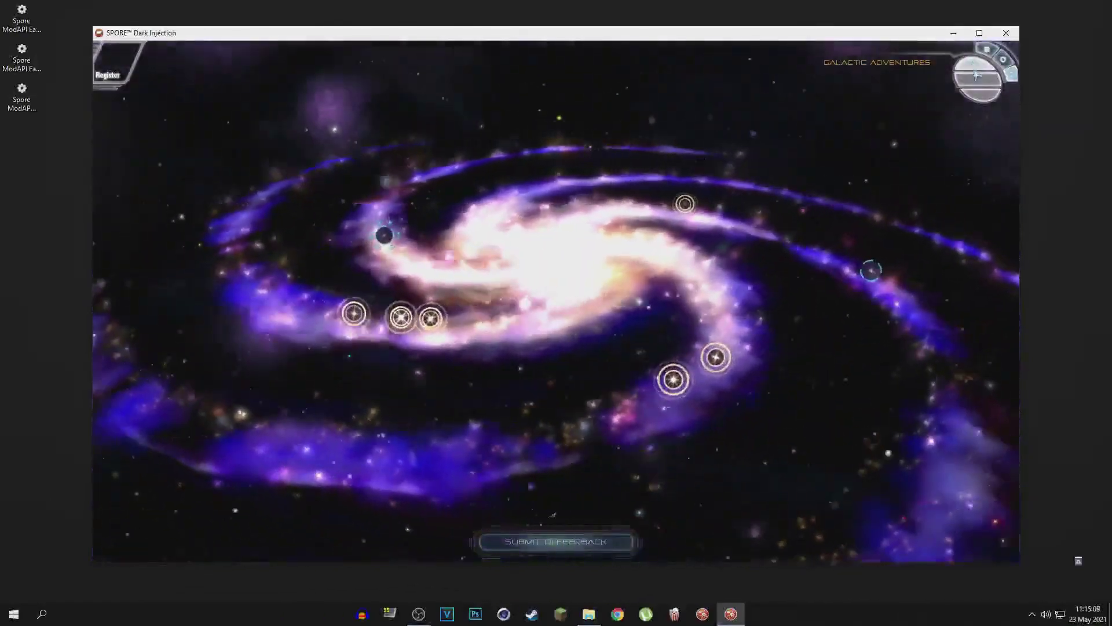
click(977, 76)
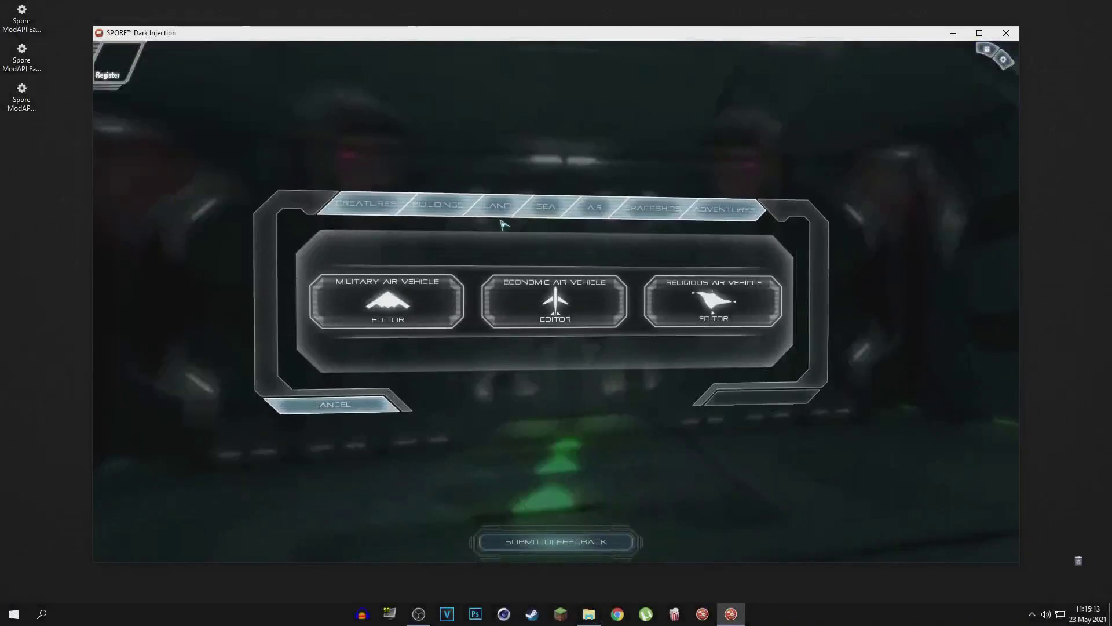
Look through the building and creature editor categories and open the Creature Editor
click(488, 208)
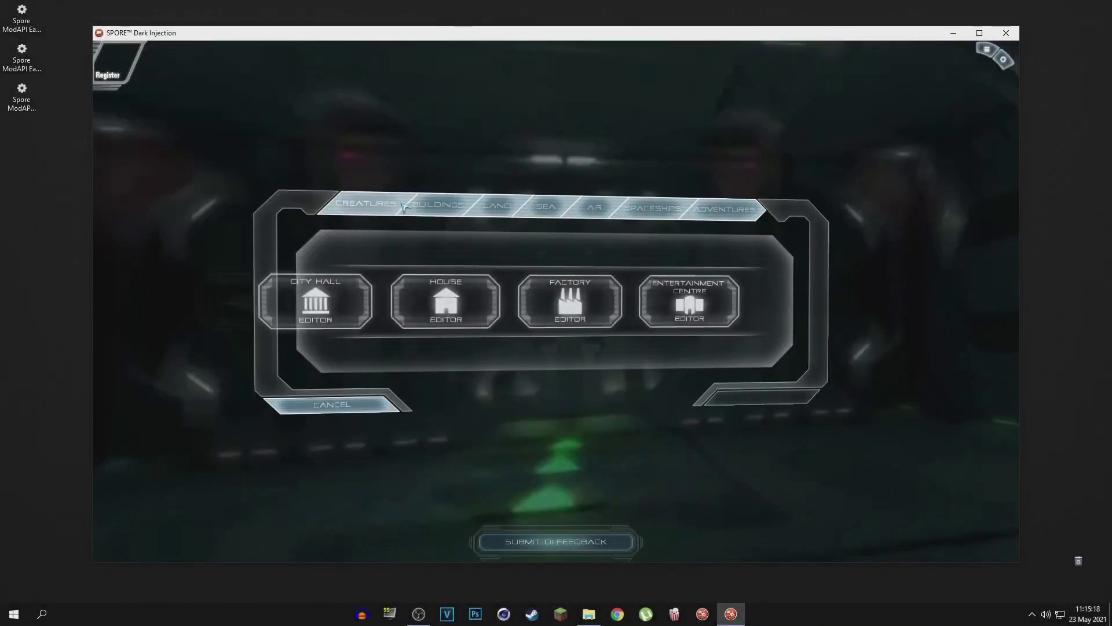
click(526, 208)
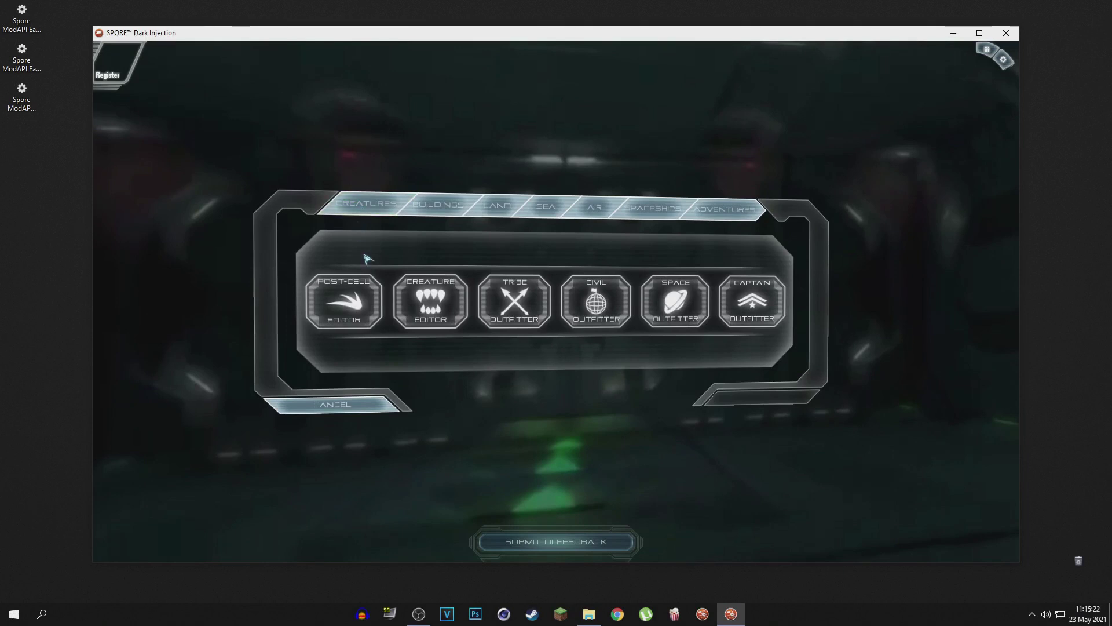
click(433, 300)
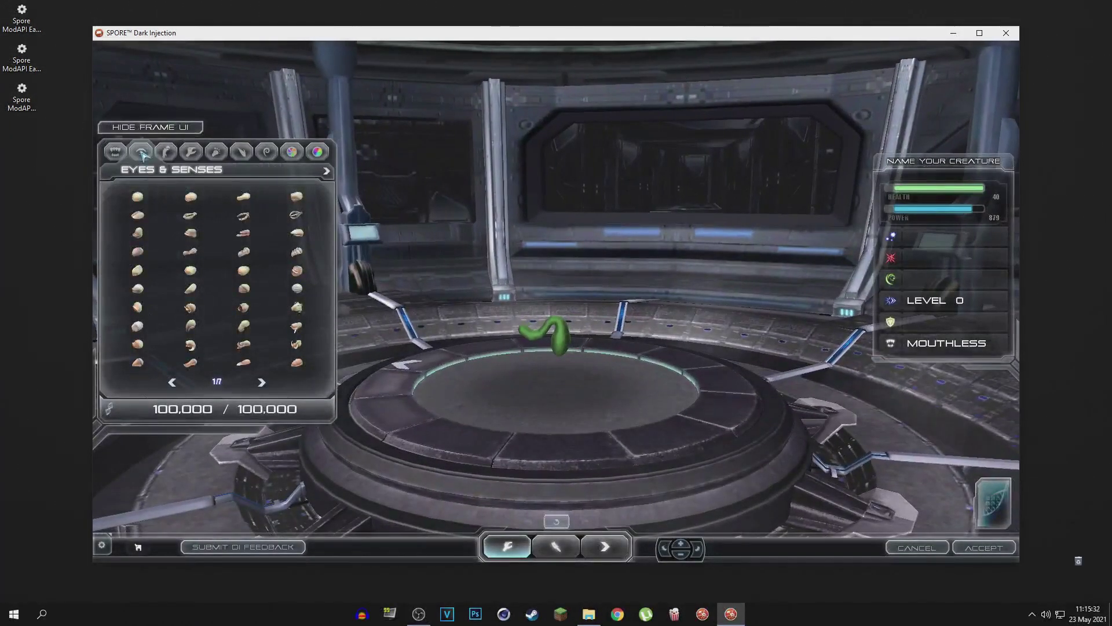
Examine the Creature Editor's part categories, including weapons, advanced coloration for pieces and feathers, and cell stage parts
mouse_move(218, 152)
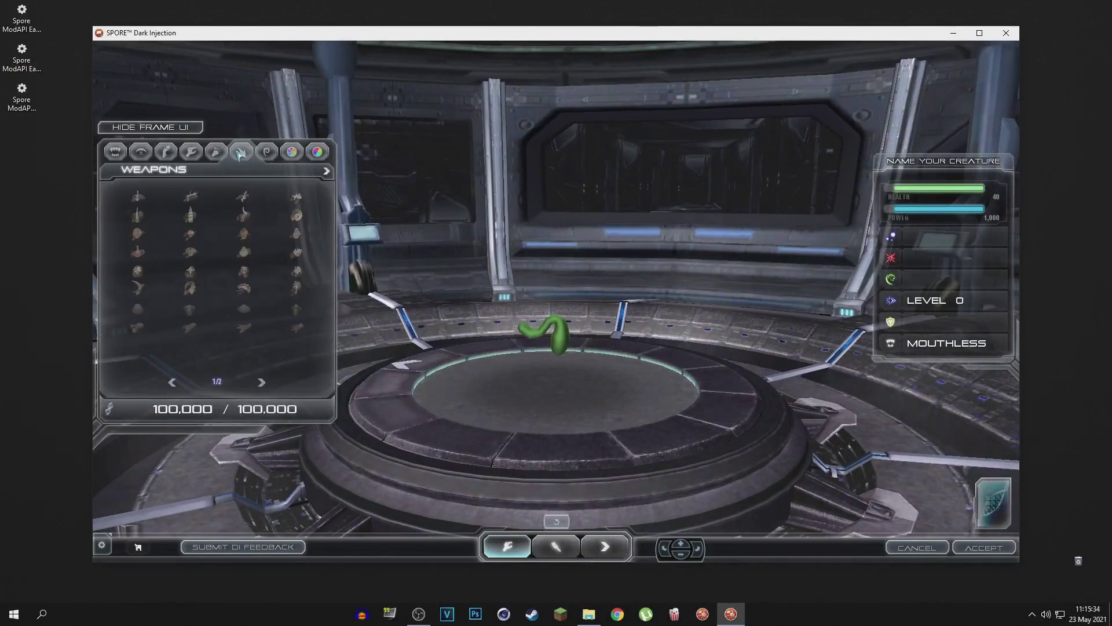
mouse_move(317, 154)
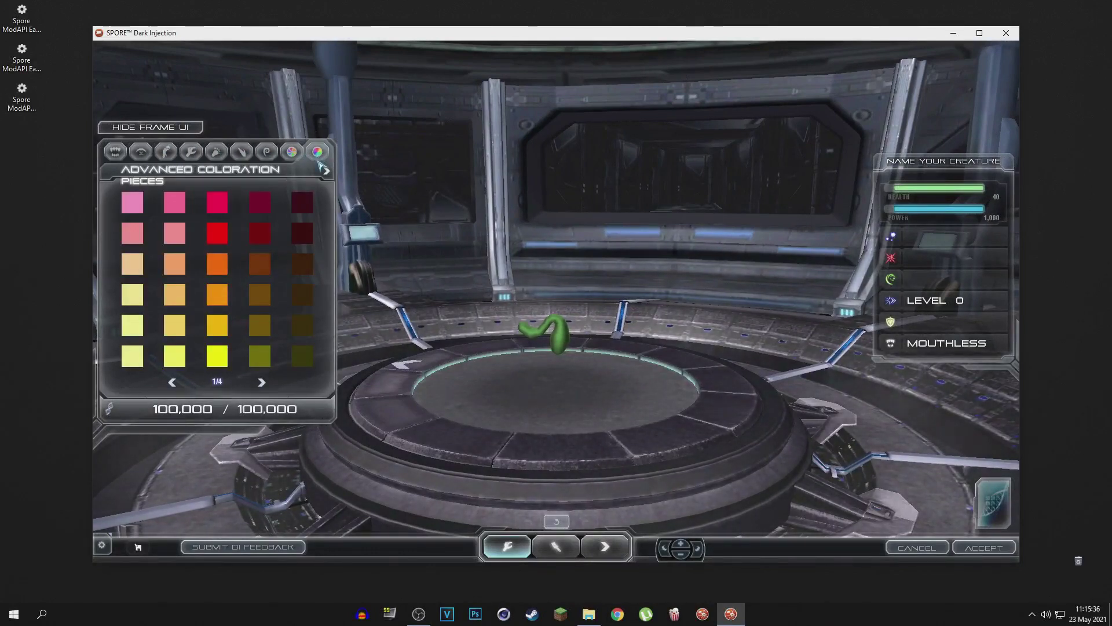
click(327, 174)
click(328, 174)
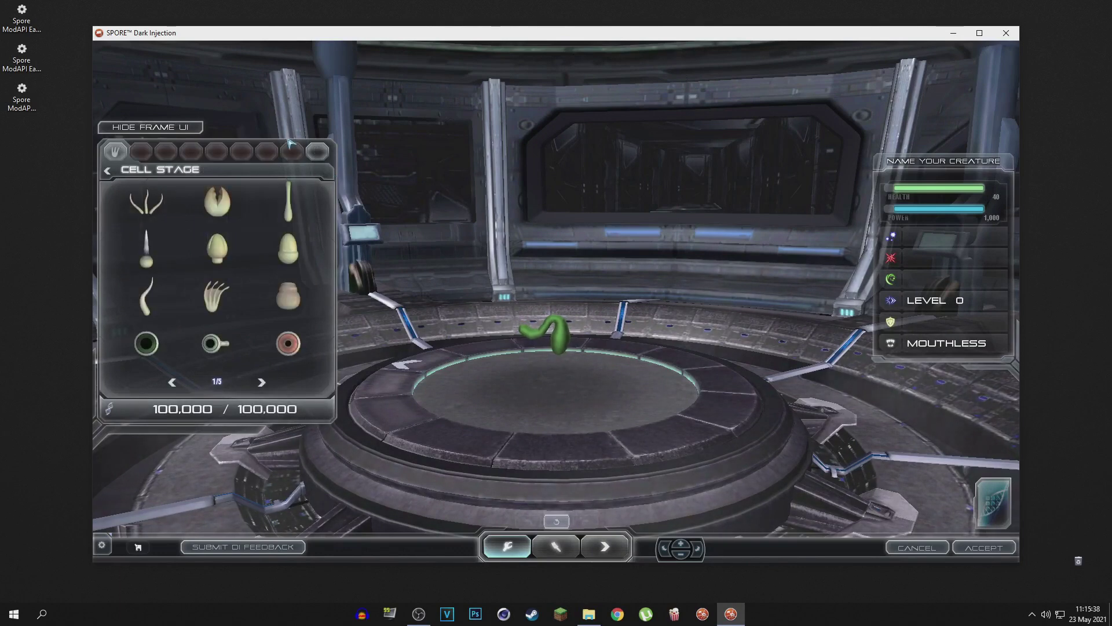
click(116, 172)
click(116, 172)
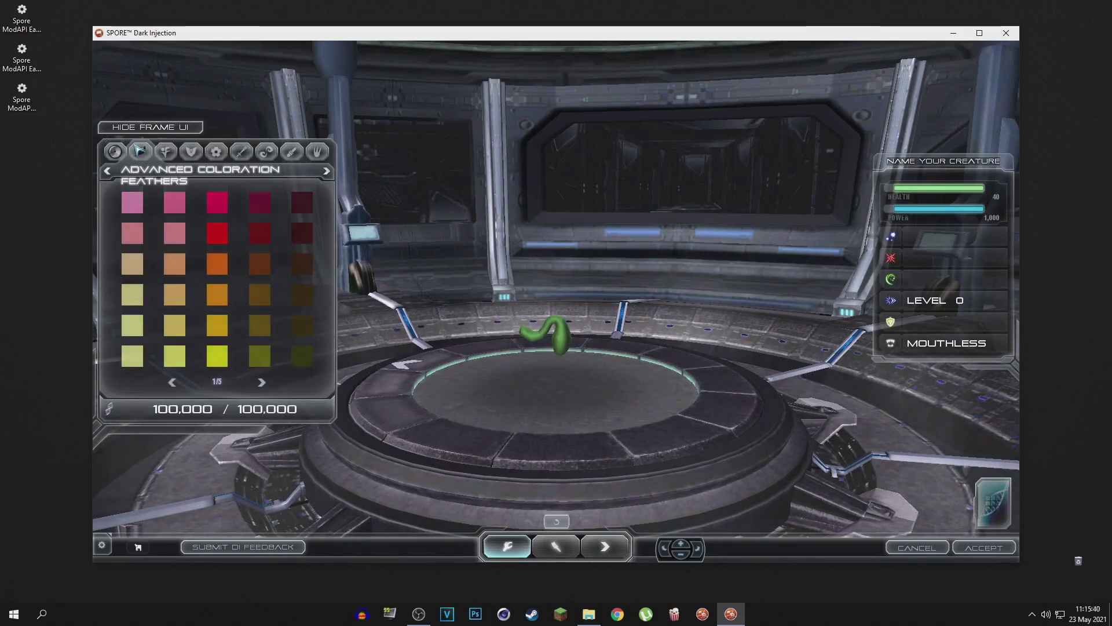
click(115, 172)
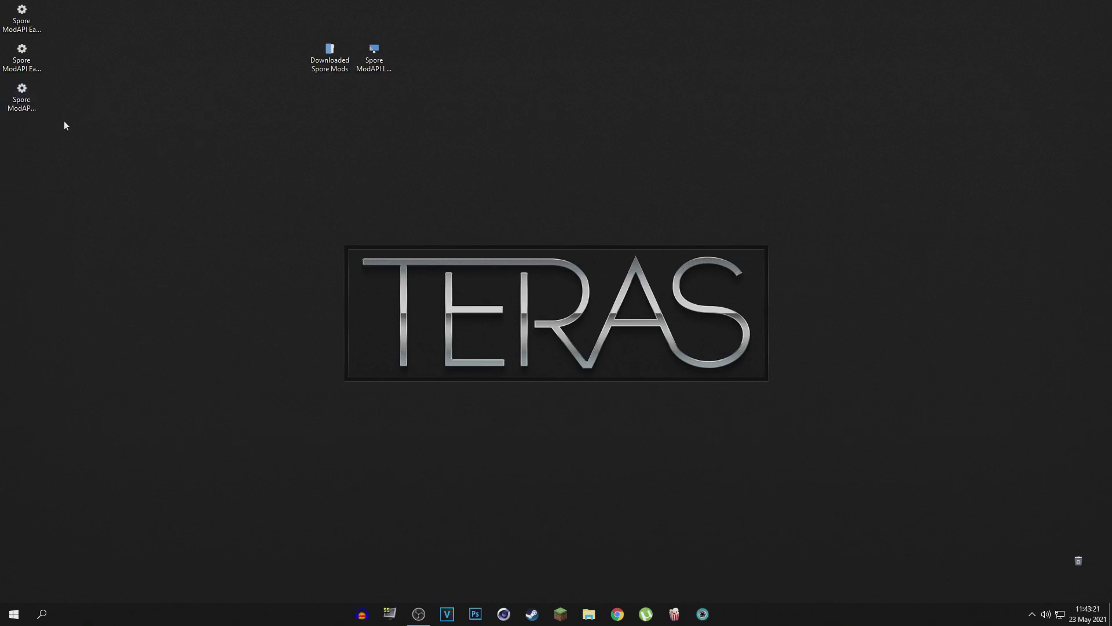
Open Dark Injection's settings through the Spore ModAPI Easy Uninstaller and apply the Half-Black Core Spore UI
click(24, 68)
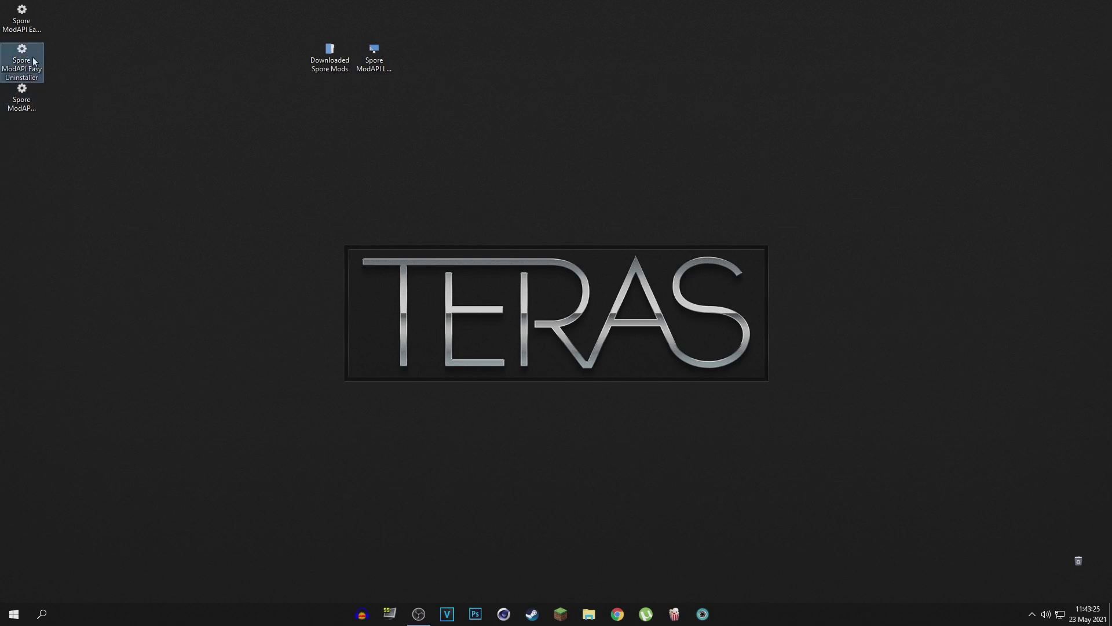
double_click(31, 61)
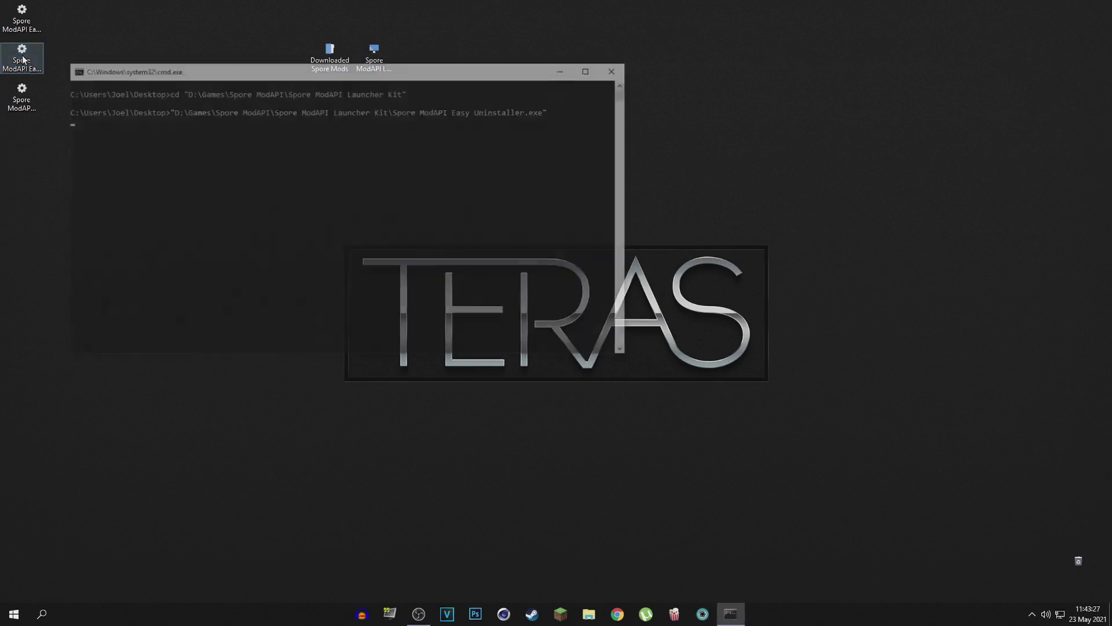
scroll(195, 239, down, 1)
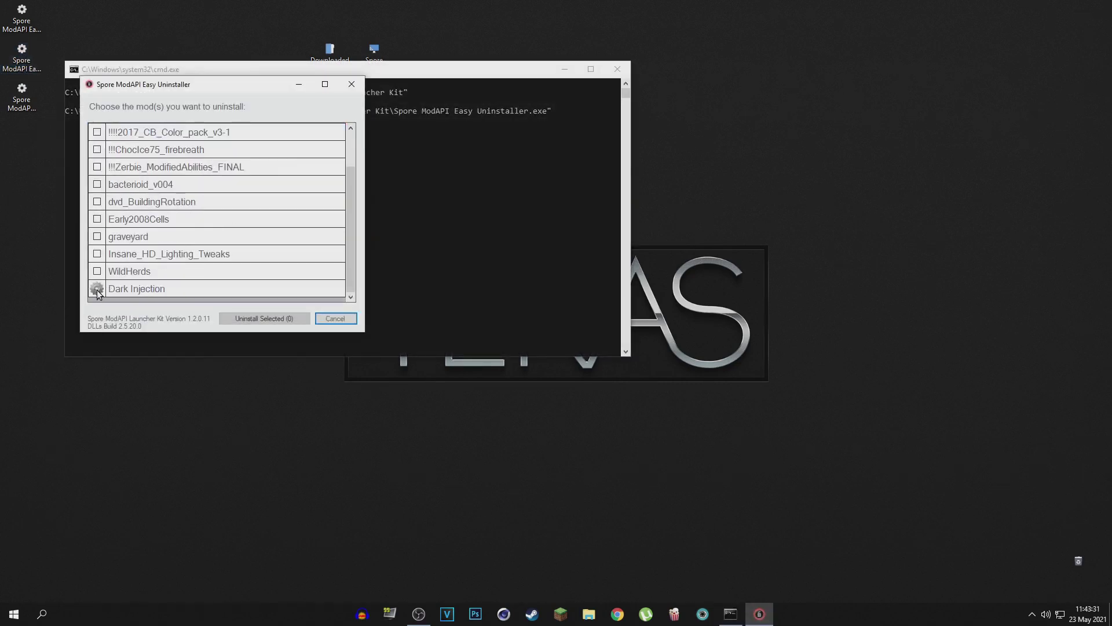
click(97, 291)
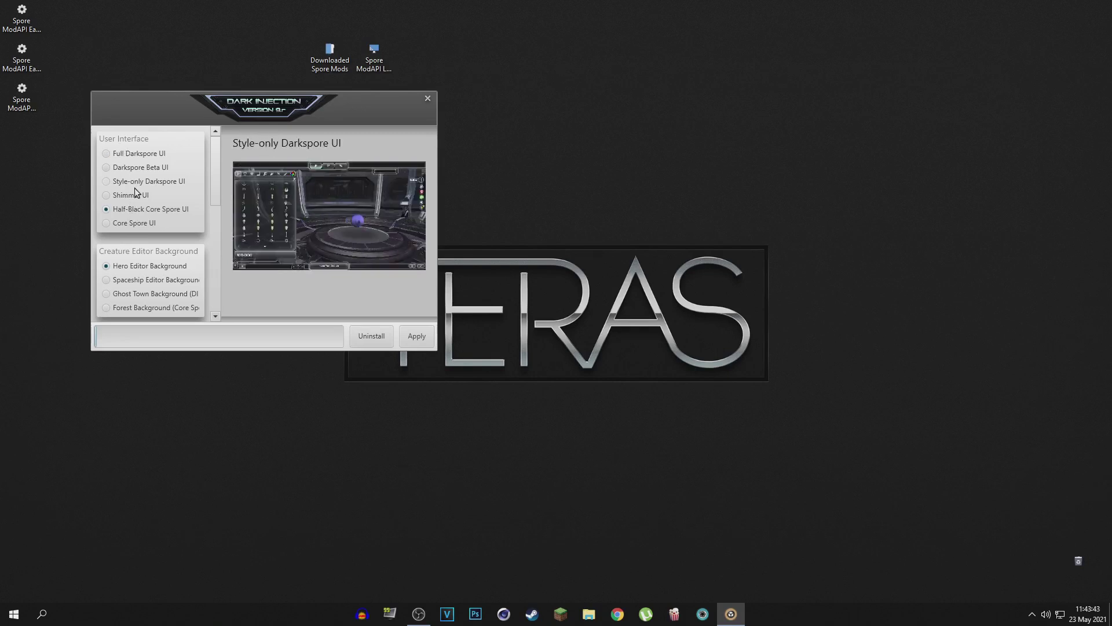
click(426, 336)
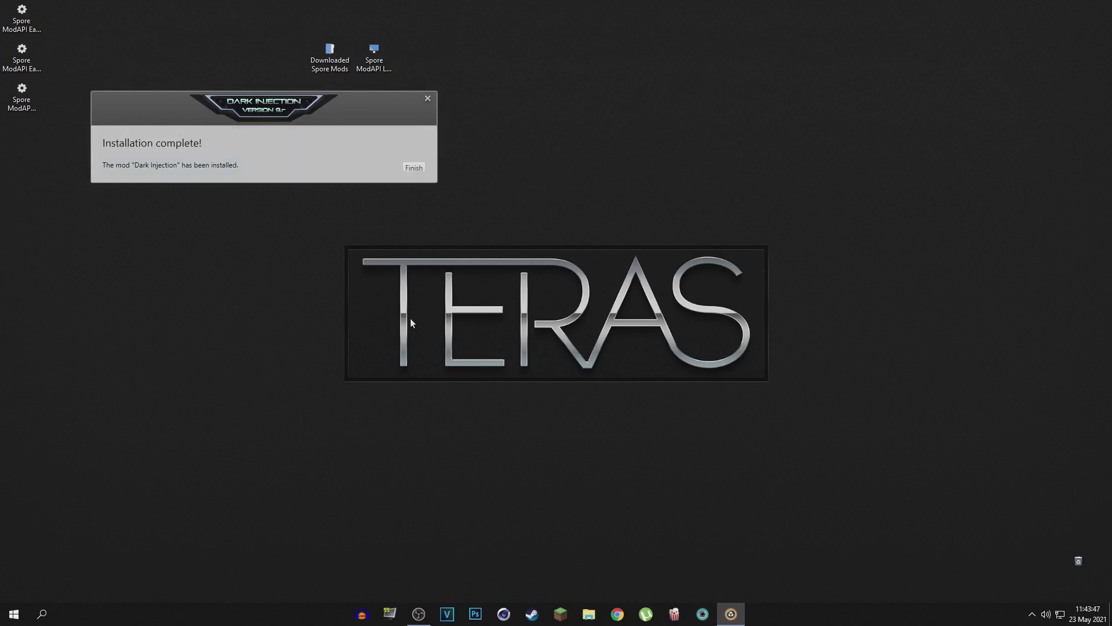
click(414, 167)
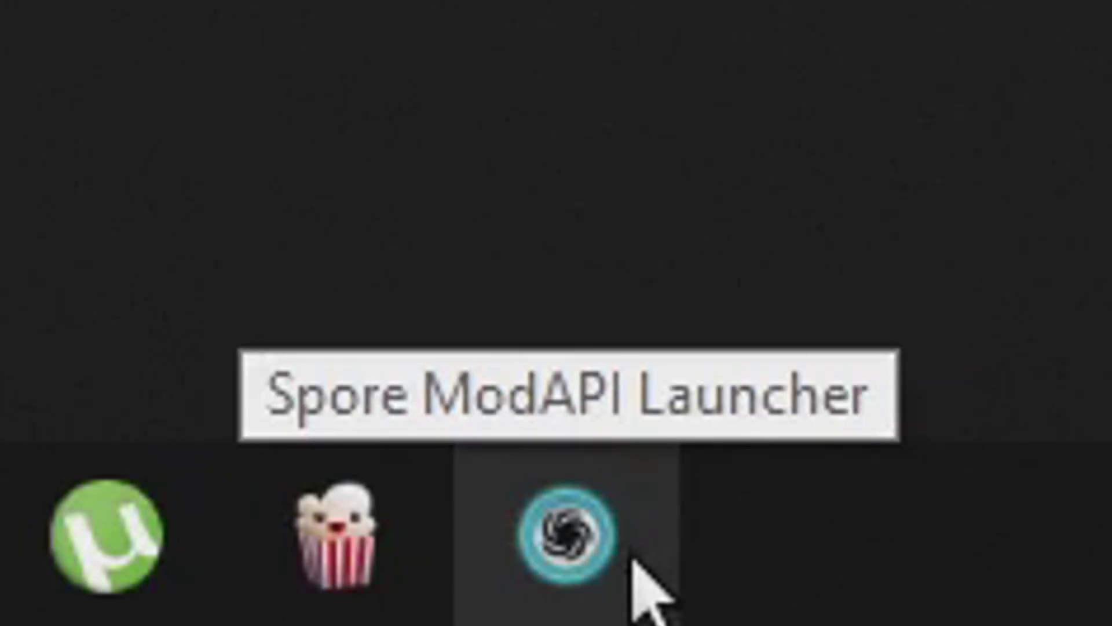
Relaunch Spore through the Spore ModAPI Launcher, agreeing to run it as administrator, and open the creature creator
click(605, 535)
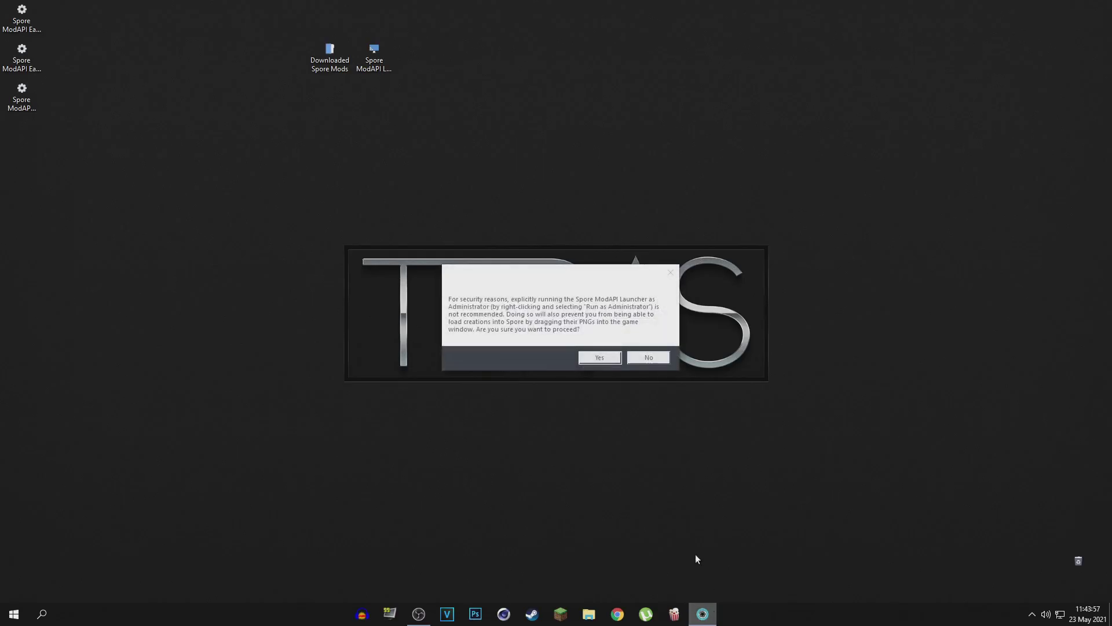
click(599, 357)
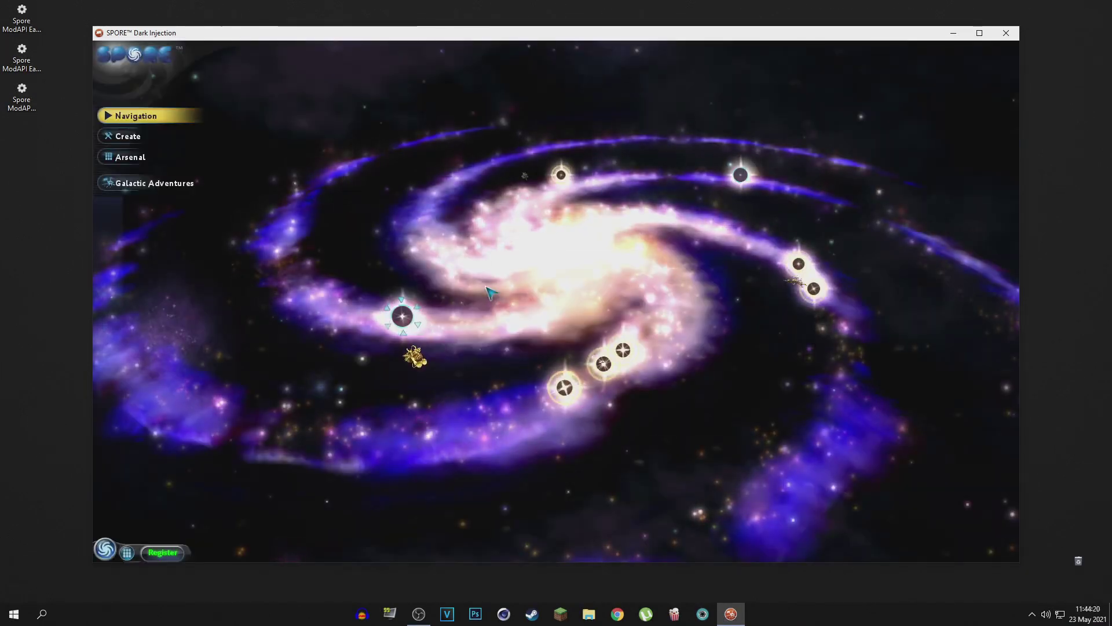
click(121, 142)
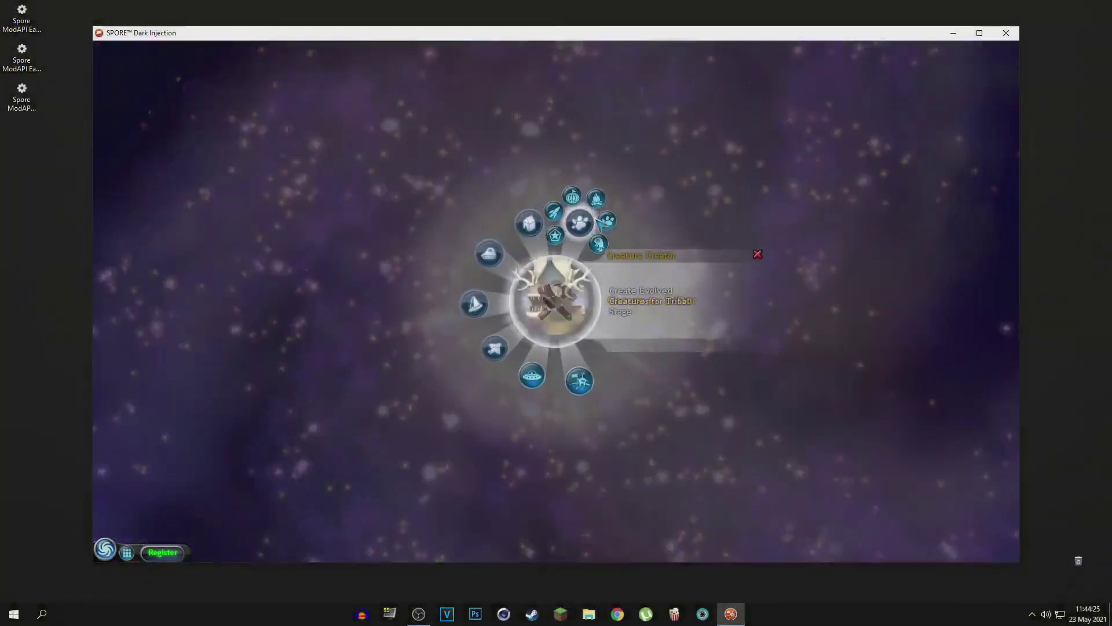
click(748, 302)
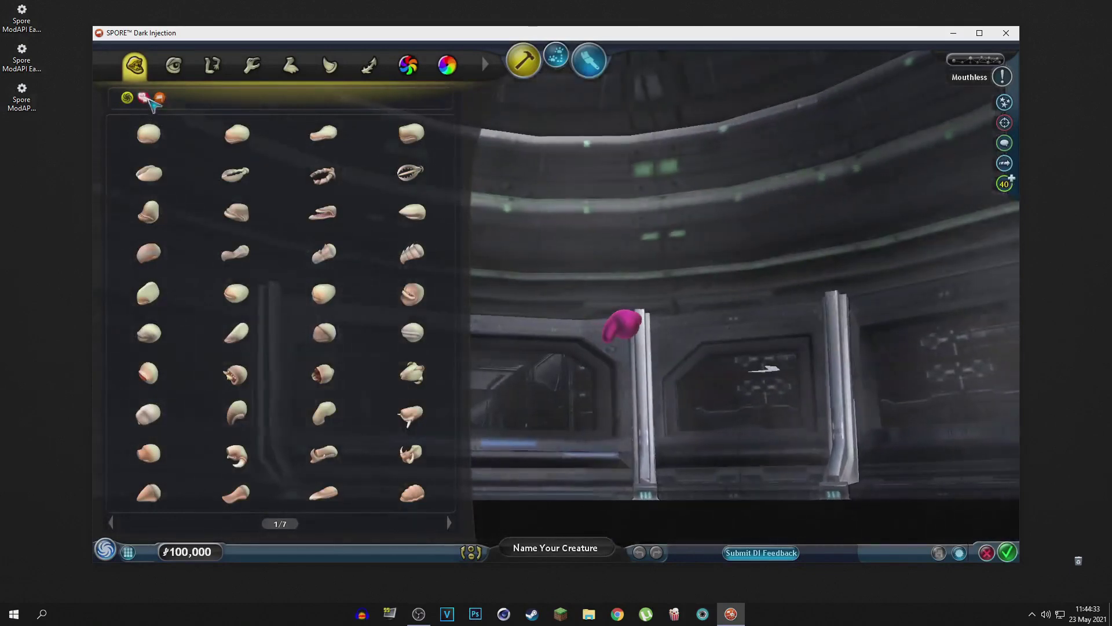
Build a creature from an enlarged toothed carnivore mouth and a pair of eyes, and view it from another angle in test mode
drag(411, 398, 643, 335)
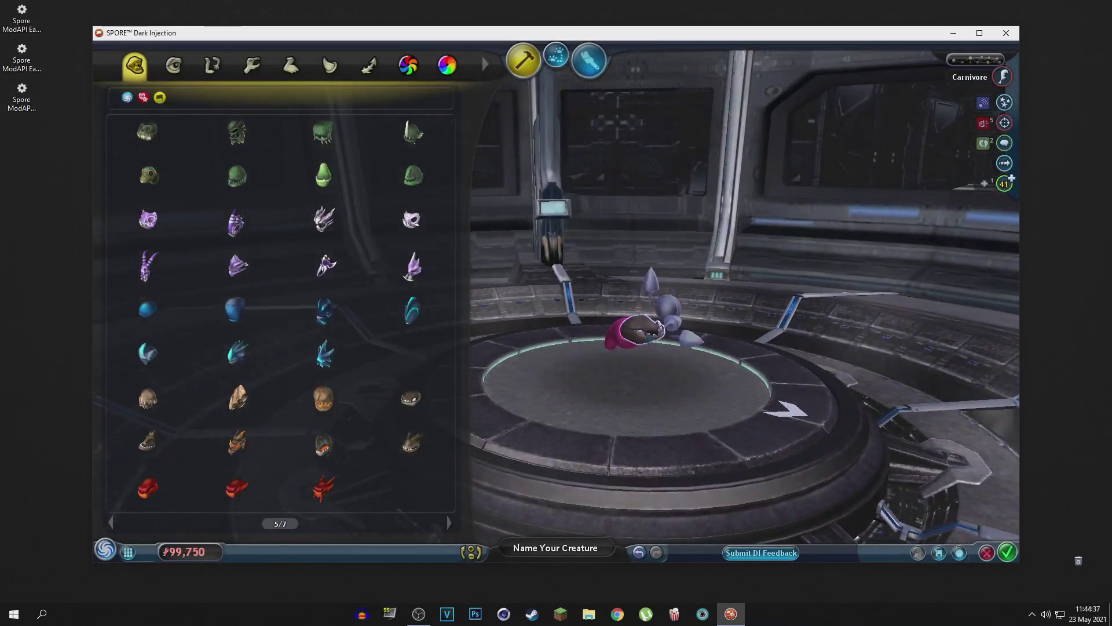
scroll(643, 324, up, 5)
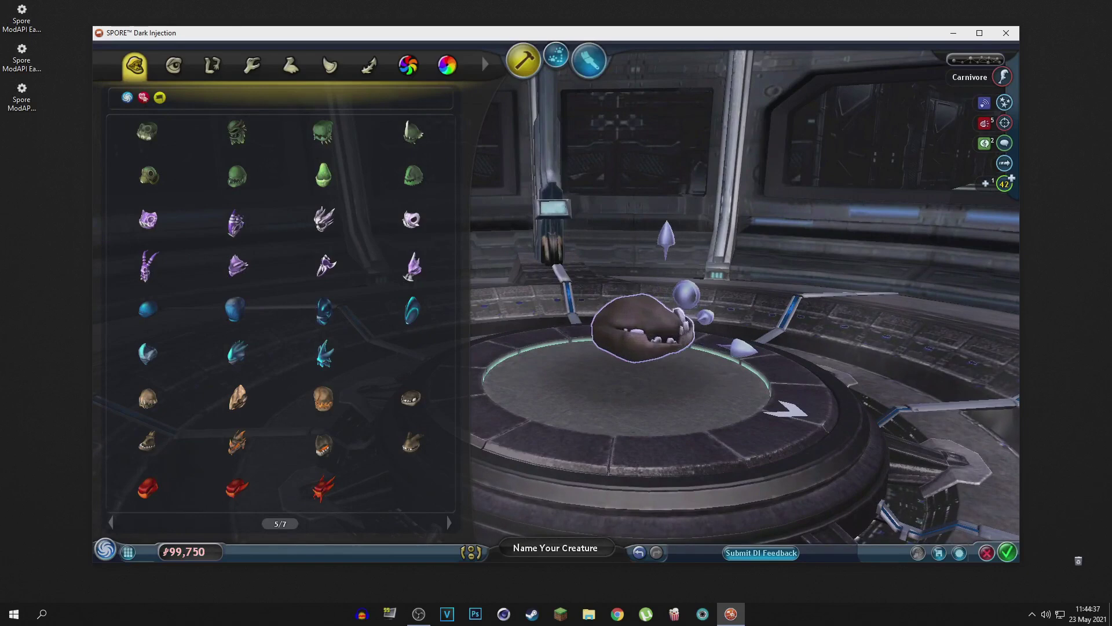
click(173, 66)
click(160, 99)
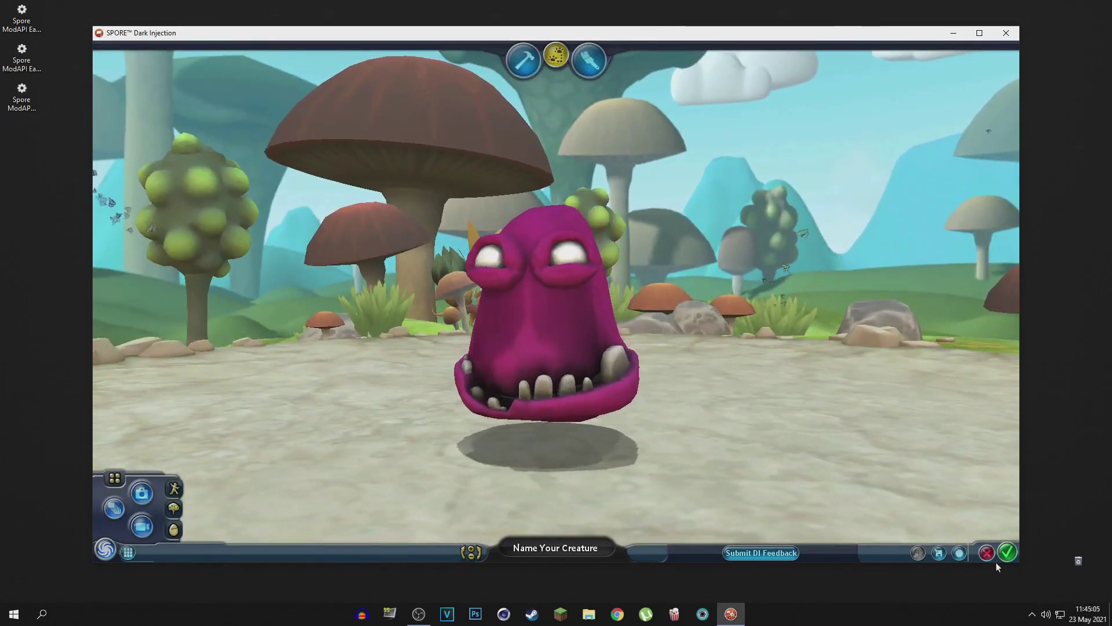
drag(770, 396, 562, 385)
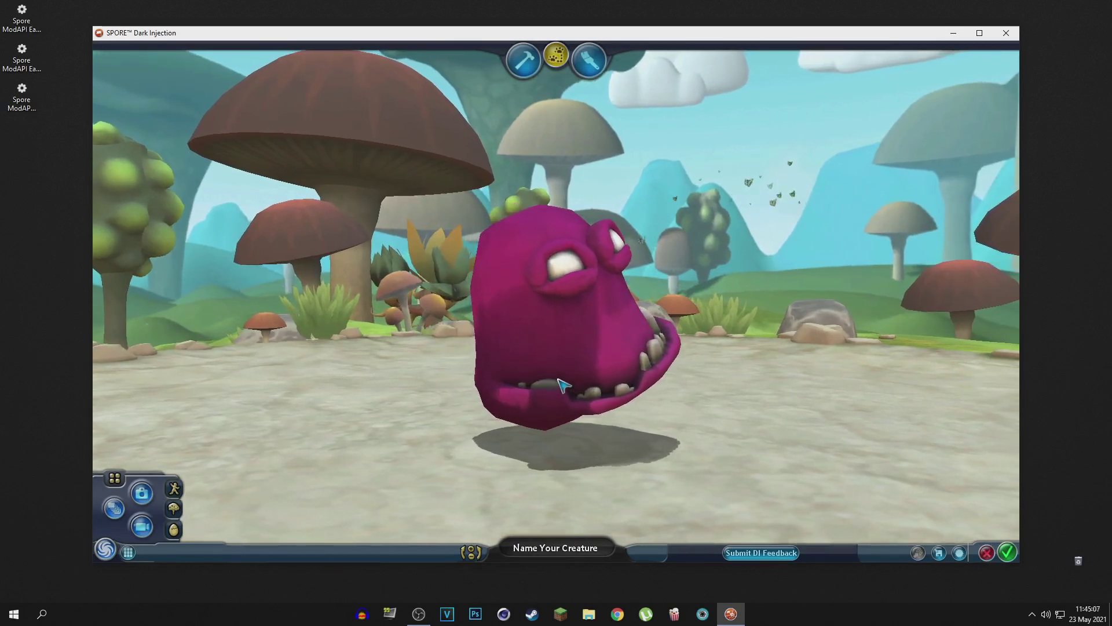